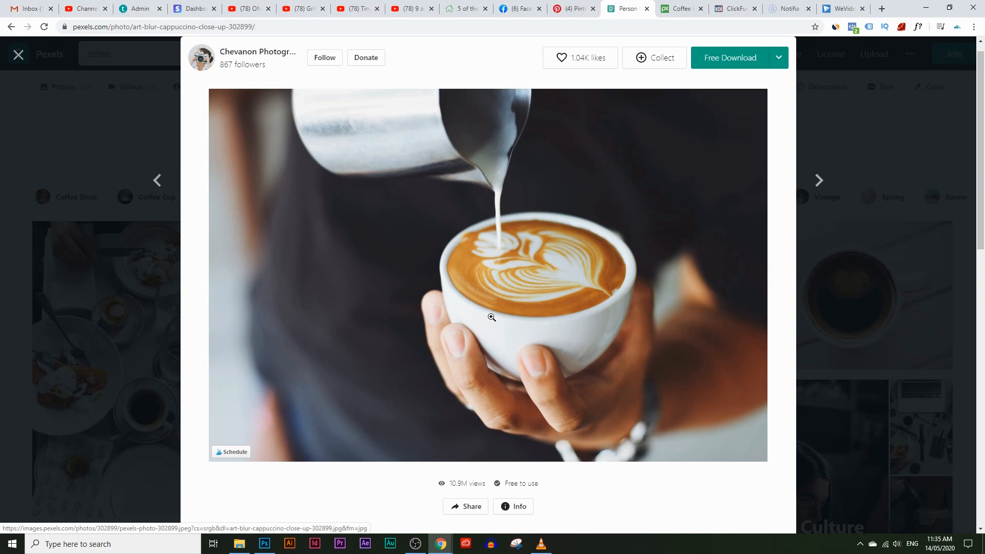
- Switch to Photoshop and make a full-width rectangular marquee selection over the upper part of the coffee photo, covering the milk jug
click(264, 544)
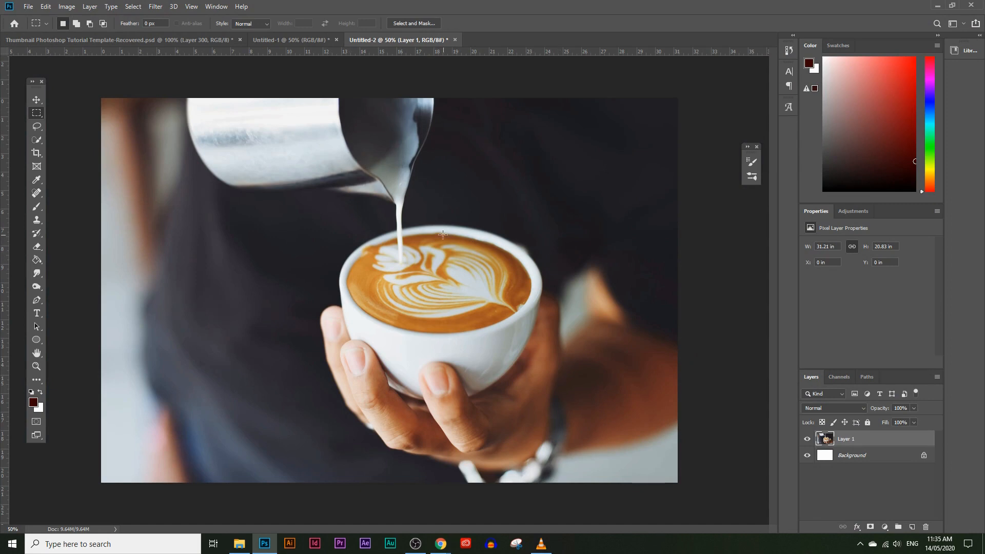
right_click(38, 114)
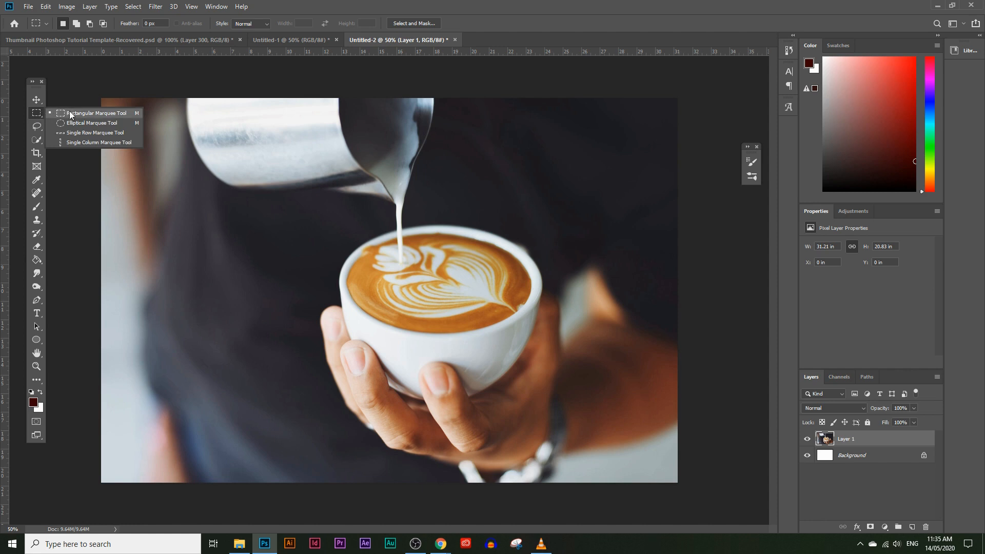
click(85, 73)
drag(107, 98, 709, 218)
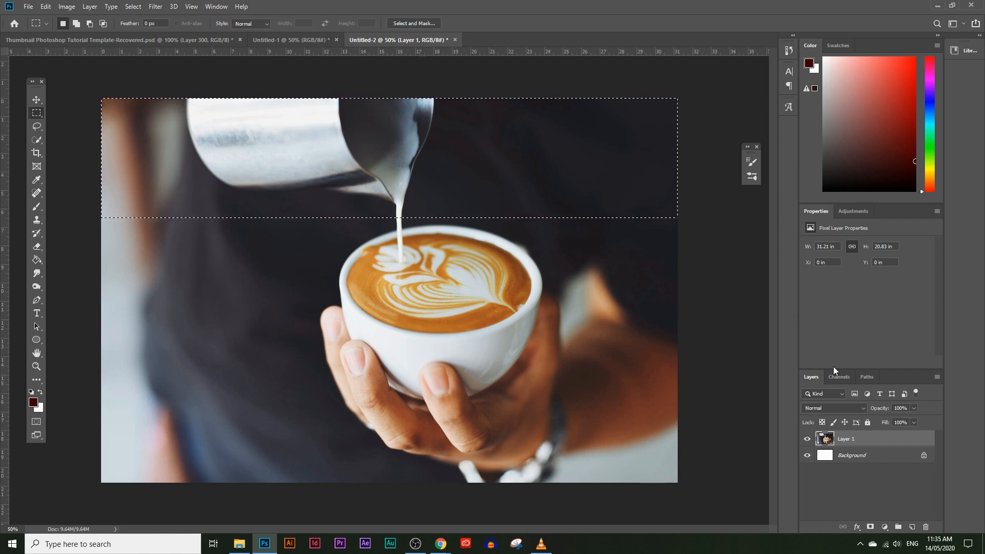
- Fill the selected upper band with Content-Aware to remove the milk jug, then deselect
click(50, 7)
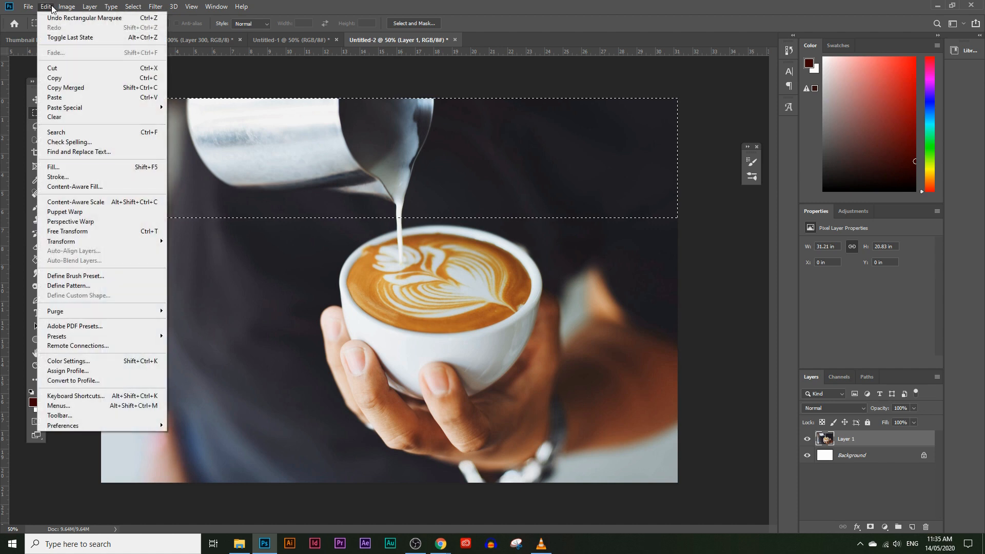
click(54, 167)
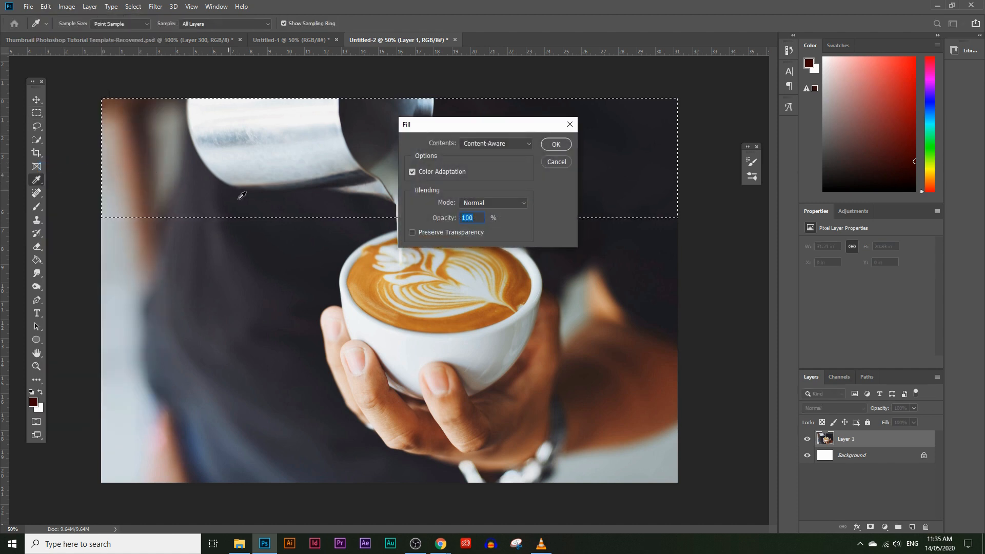
click(469, 144)
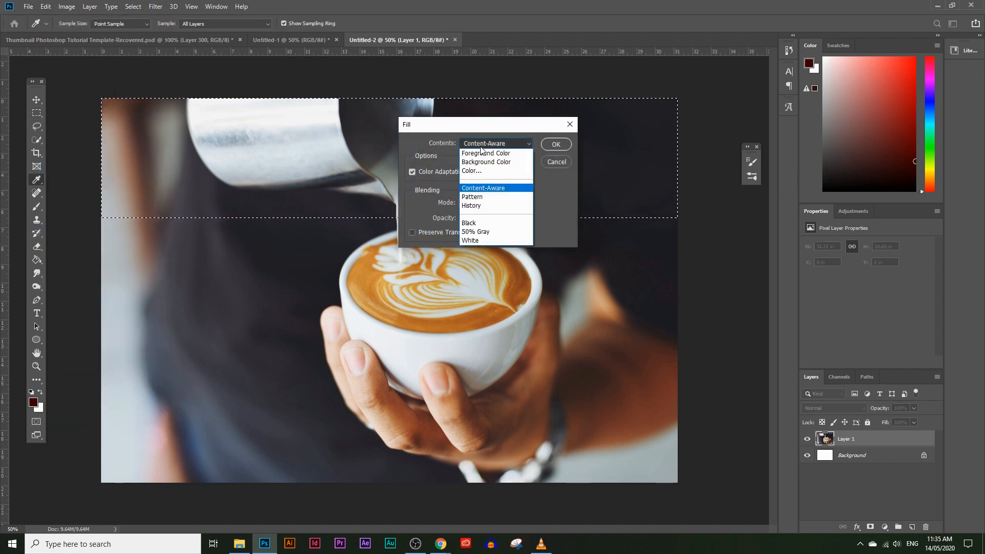
click(486, 187)
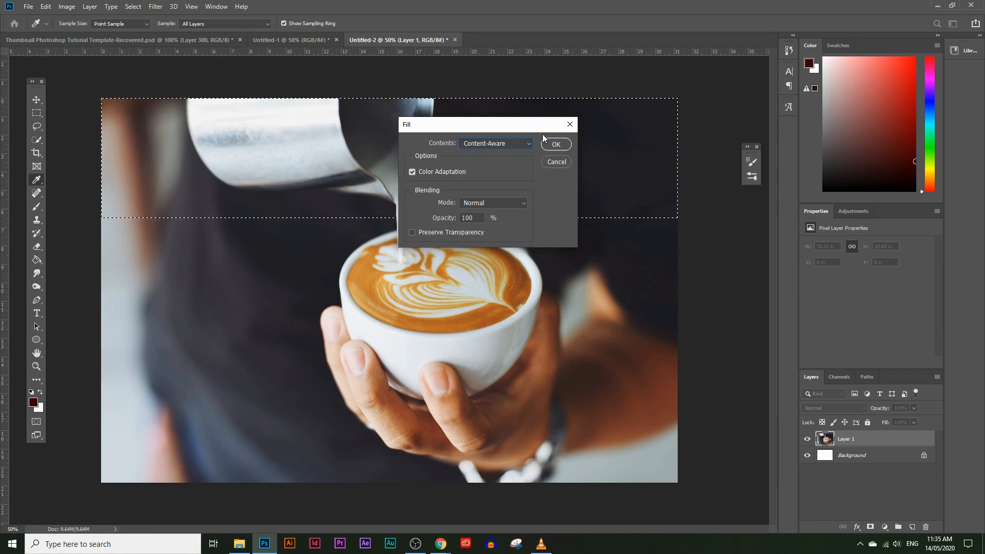
click(556, 145)
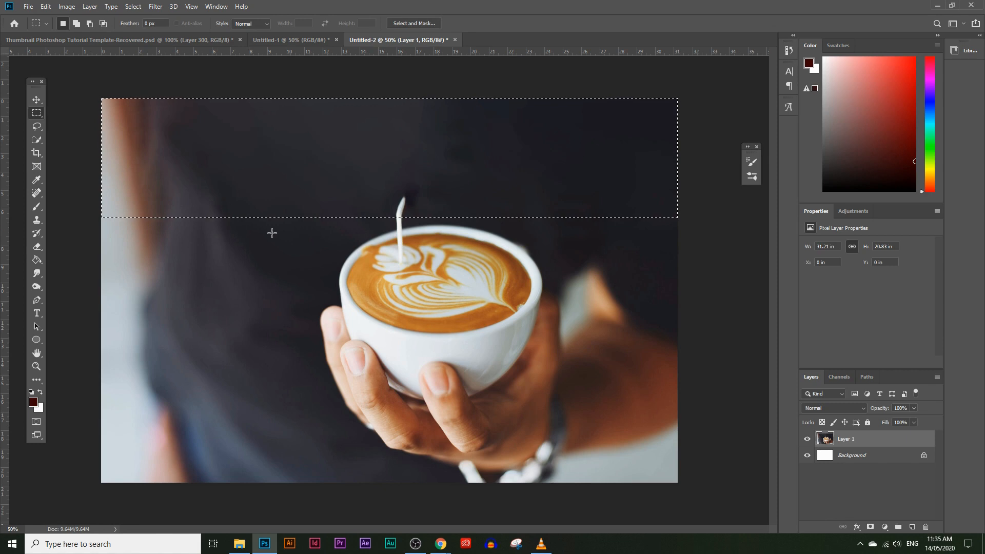
key(ctrl+d)
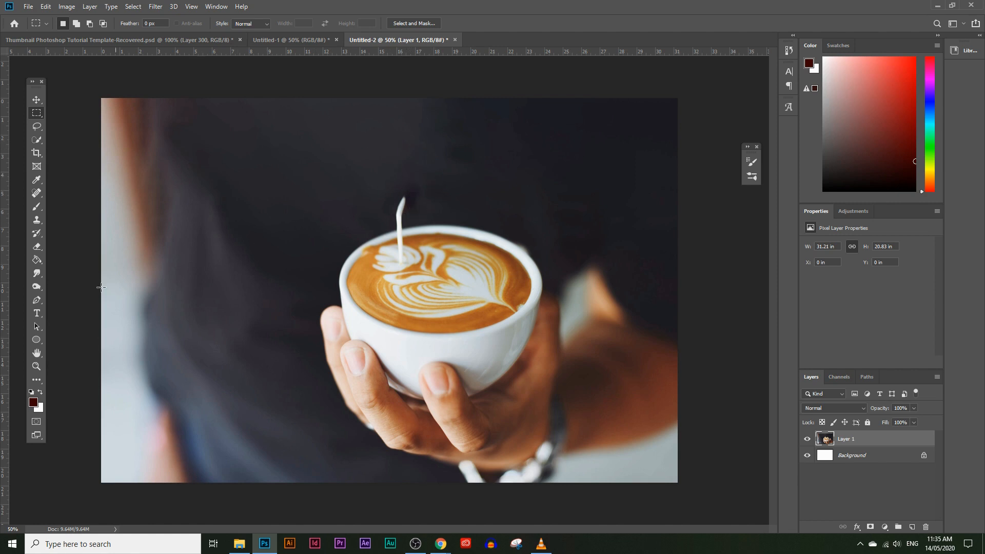
- Draw a freehand Lasso selection around the part of the milk stream that rises above the cup rim
click(37, 367)
click(398, 225)
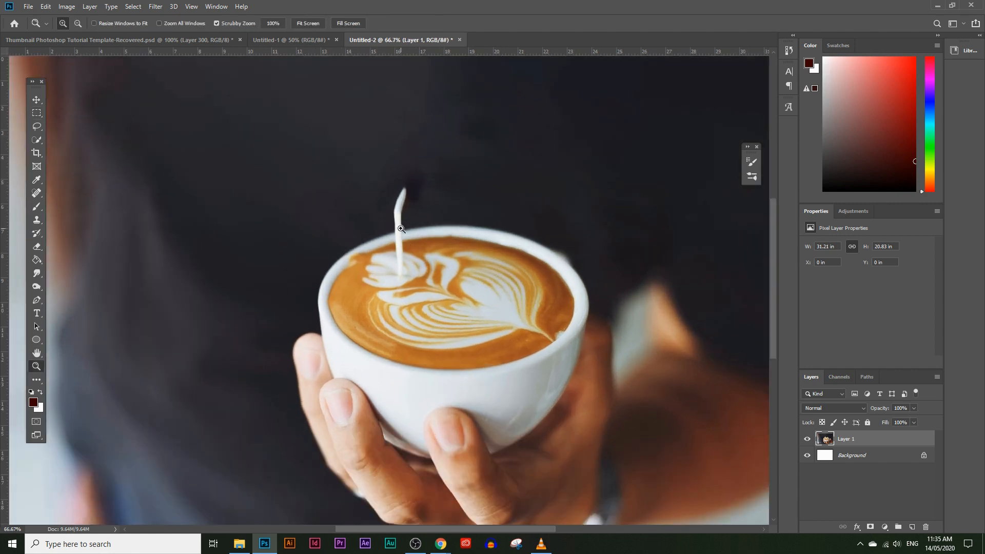
click(401, 228)
click(400, 226)
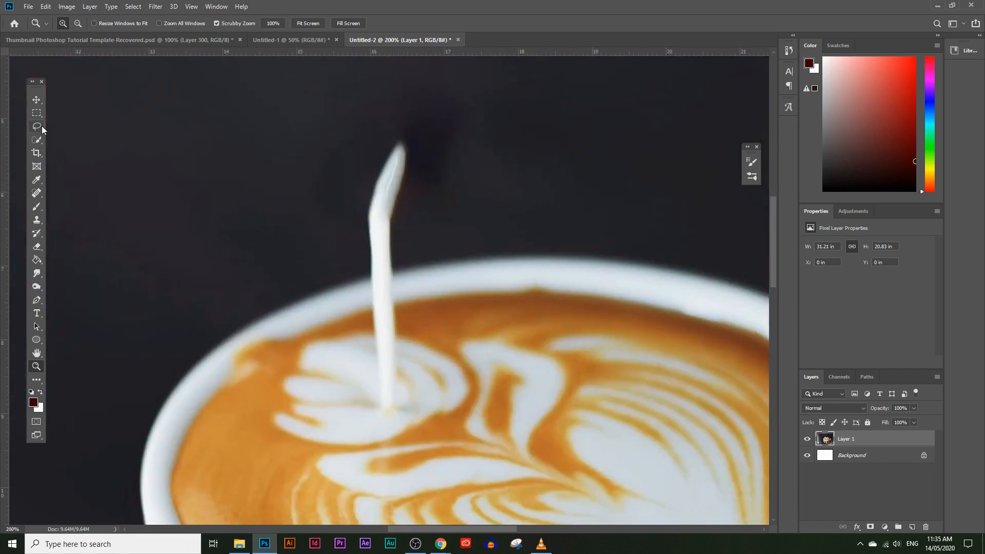
click(41, 131)
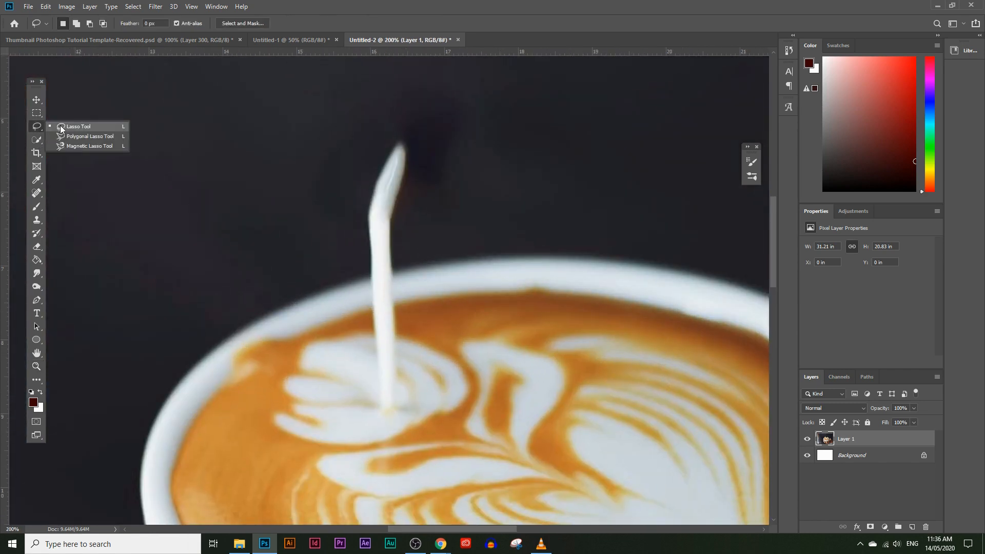
click(37, 128)
click(78, 129)
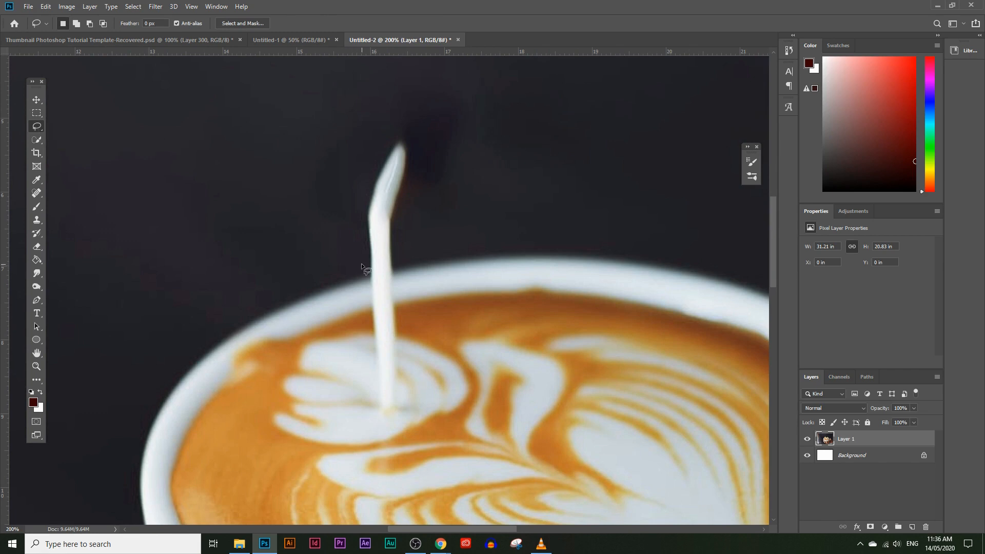
mouse_move(330, 253)
mouse_down()
mouse_move(366, 272)
mouse_move(413, 265)
mouse_move(444, 242)
mouse_move(461, 205)
mouse_move(446, 149)
mouse_move(397, 125)
mouse_move(346, 163)
mouse_move(331, 211)
mouse_move(334, 259)
mouse_up()
- Fill the lassoed milk stream area with Content-Aware and deselect
click(46, 6)
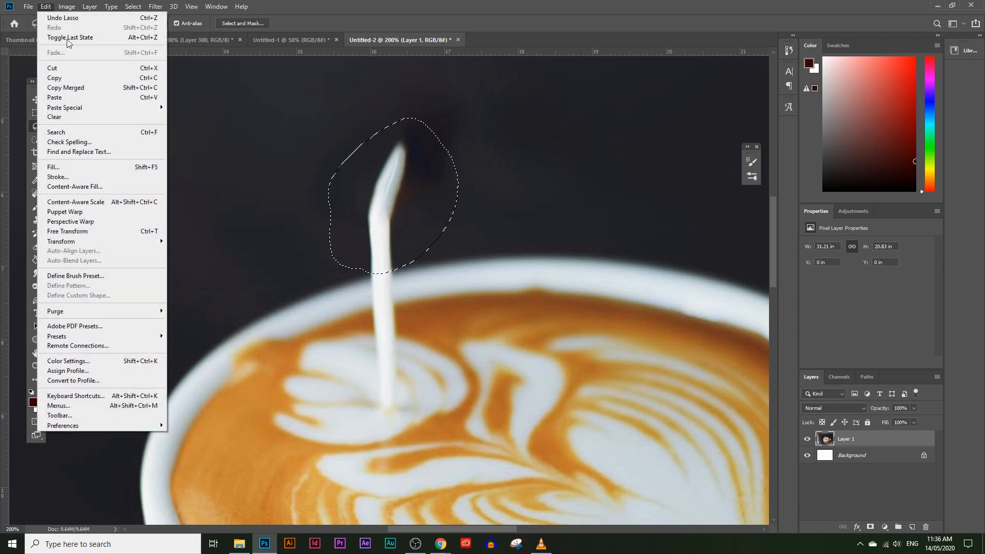
click(88, 167)
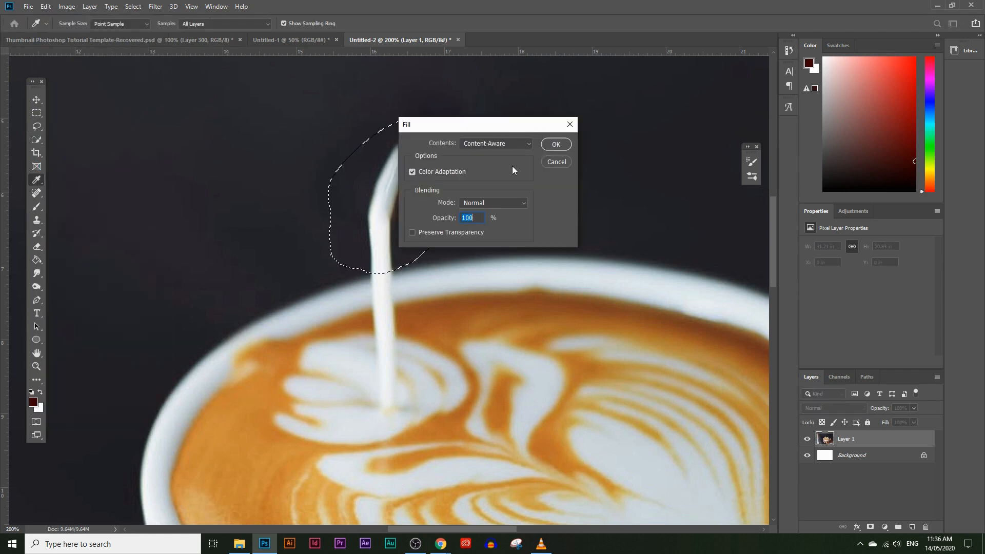
click(486, 143)
click(491, 143)
click(555, 144)
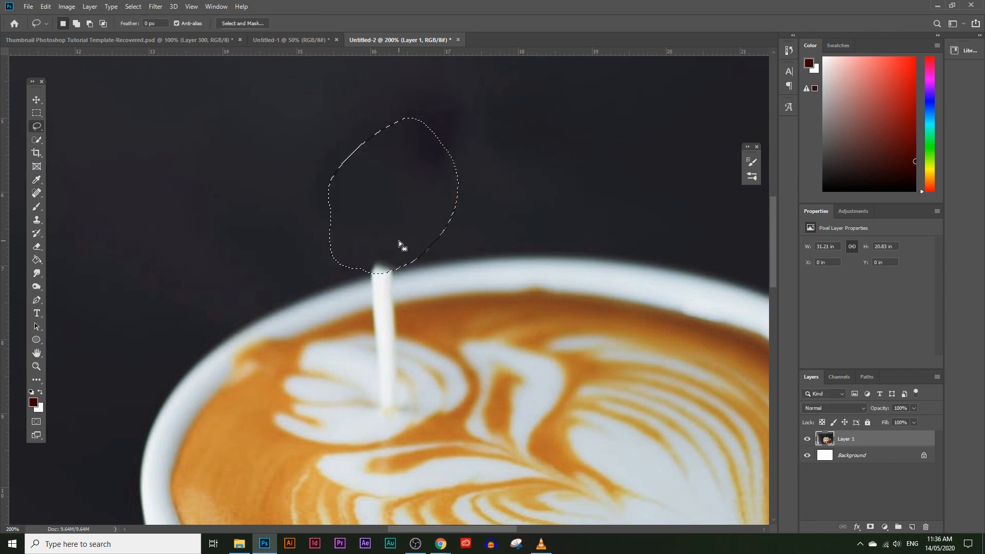
key(ctrl+d)
- Crop the photo symmetrically closer to the cup by cutting about 6 in off its left side
click(36, 366)
alt+click(508, 276)
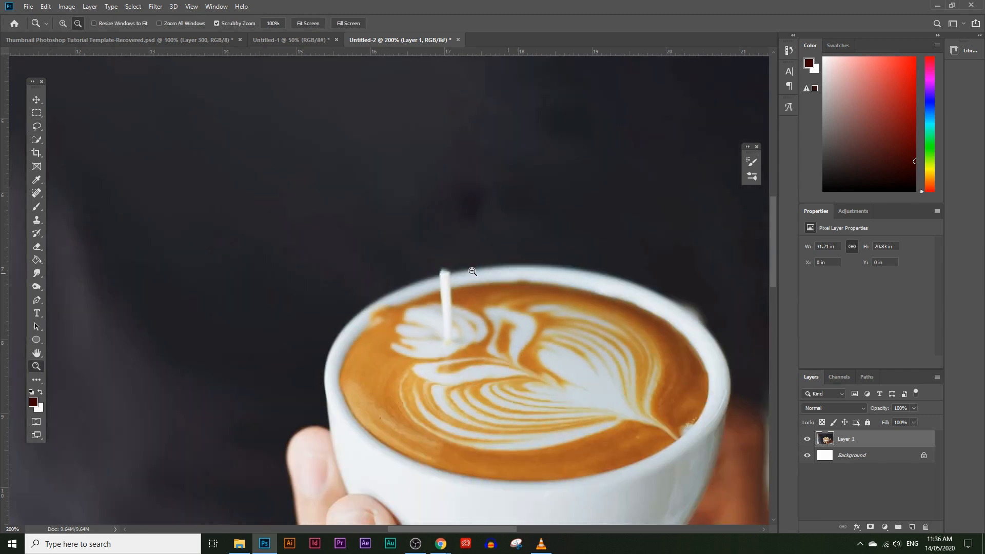
alt+click(473, 272)
alt+click(492, 269)
alt+click(451, 254)
alt+click(411, 233)
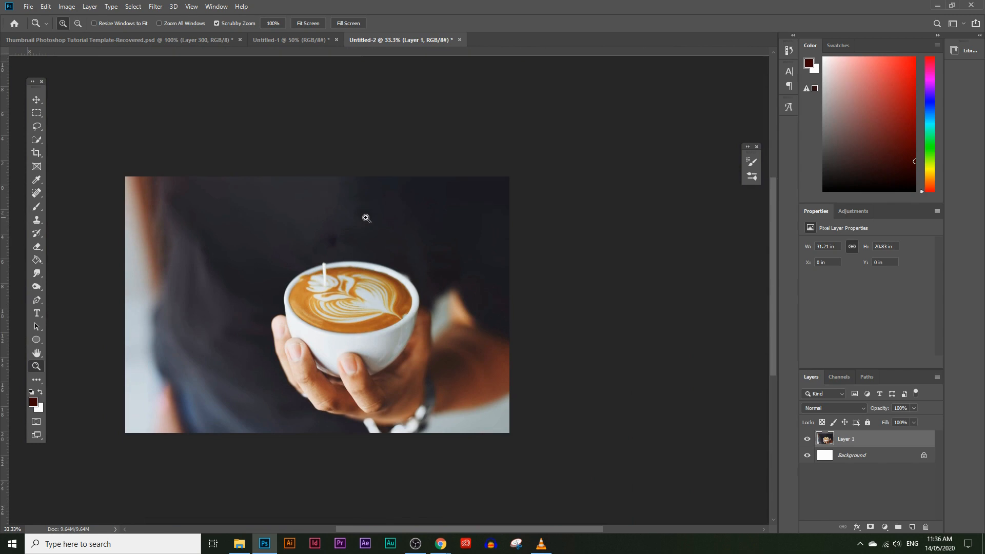
click(315, 291)
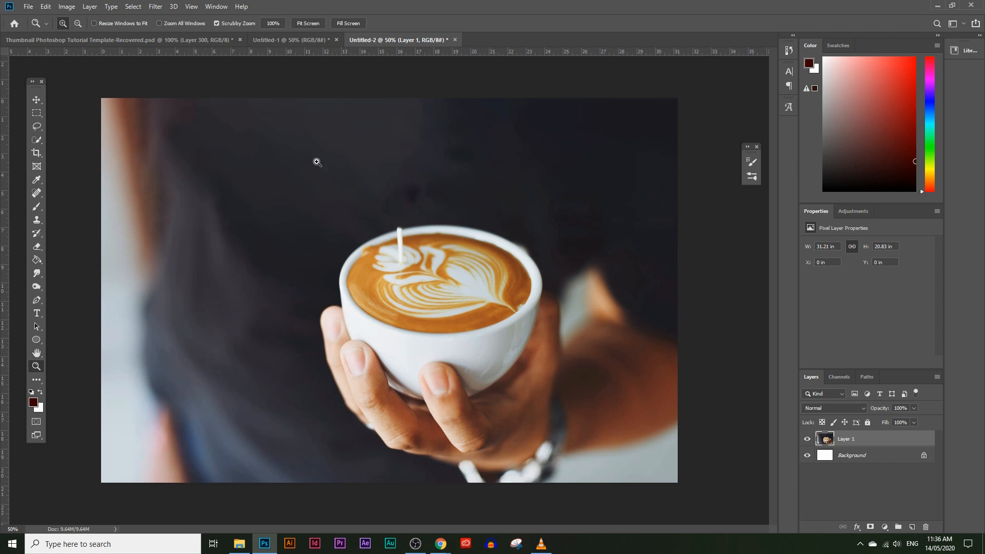
click(39, 155)
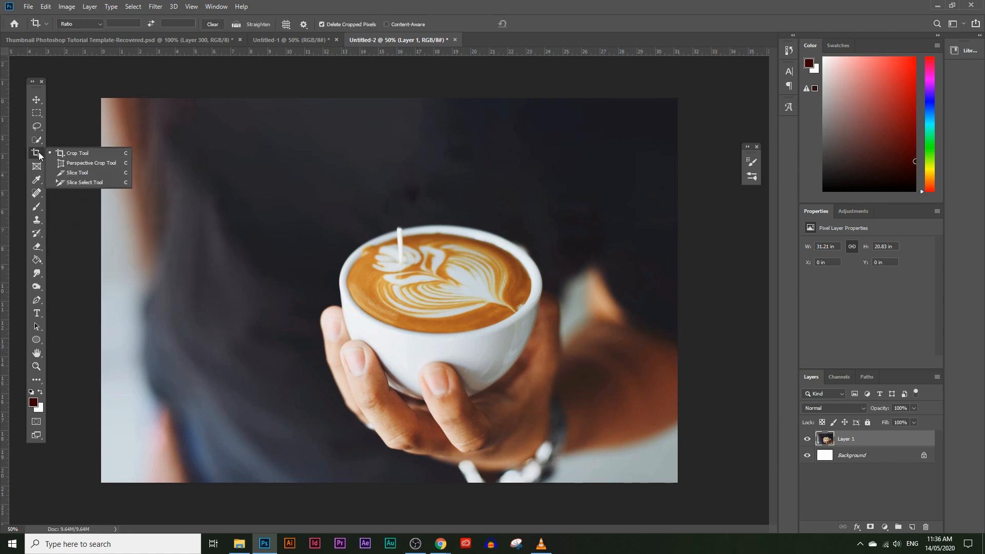
click(78, 155)
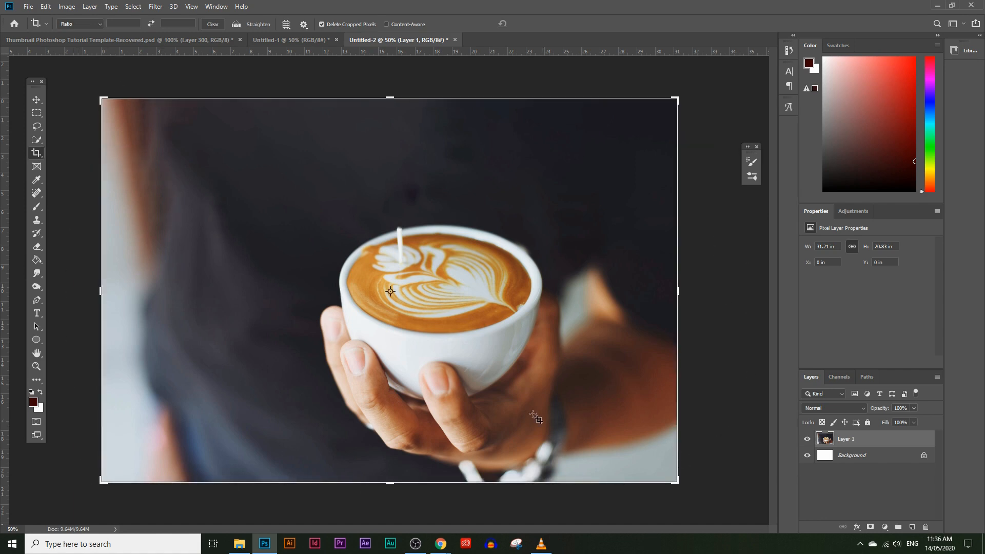
drag(96, 293, 156, 292)
key(Return)
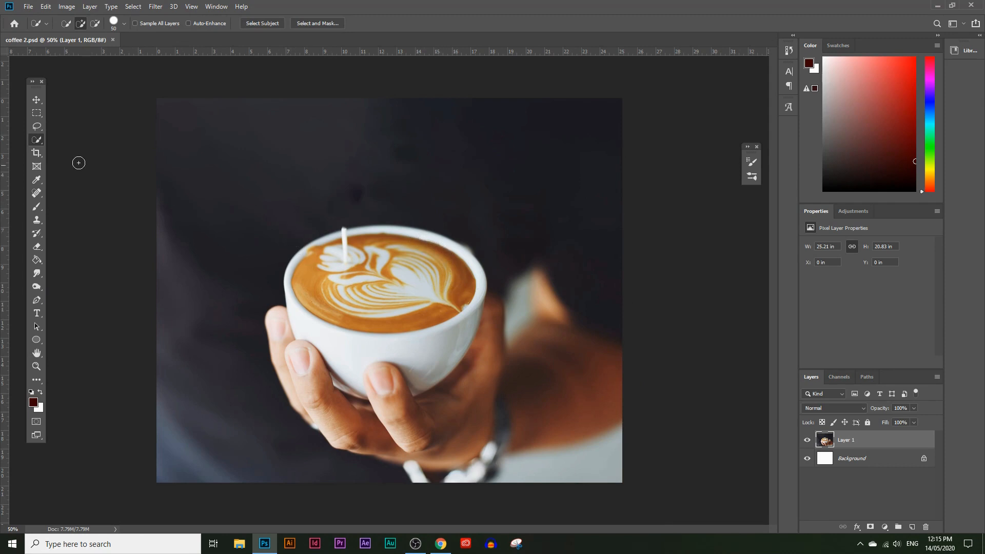
- Select the whole coffee surface inside the cup with the Quick Selection tool, including the white latte art
right_click(40, 143)
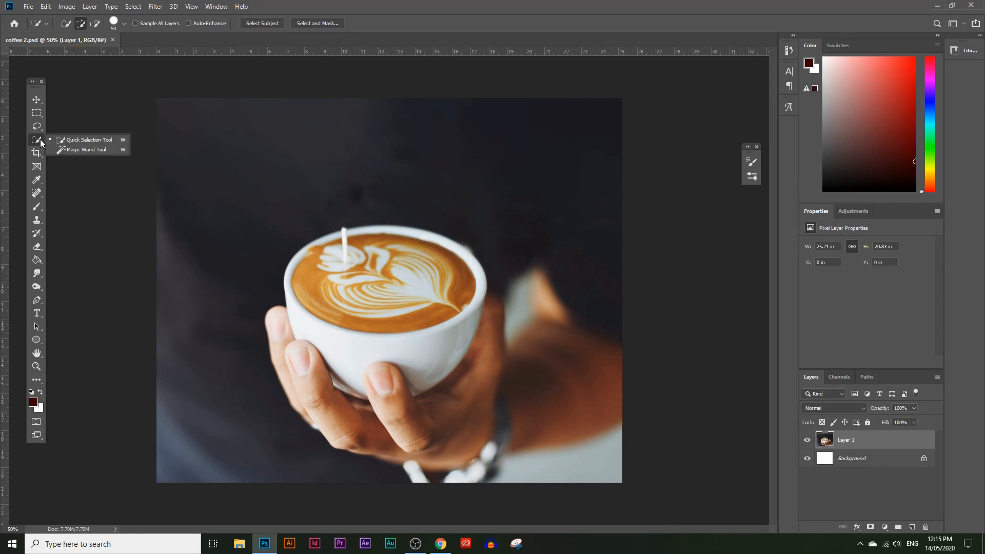
click(84, 141)
mouse_move(324, 256)
mouse_down()
mouse_move(321, 290)
mouse_move(368, 323)
mouse_move(436, 310)
mouse_move(451, 292)
mouse_move(397, 268)
mouse_move(389, 289)
mouse_up()
drag(336, 258, 346, 260)
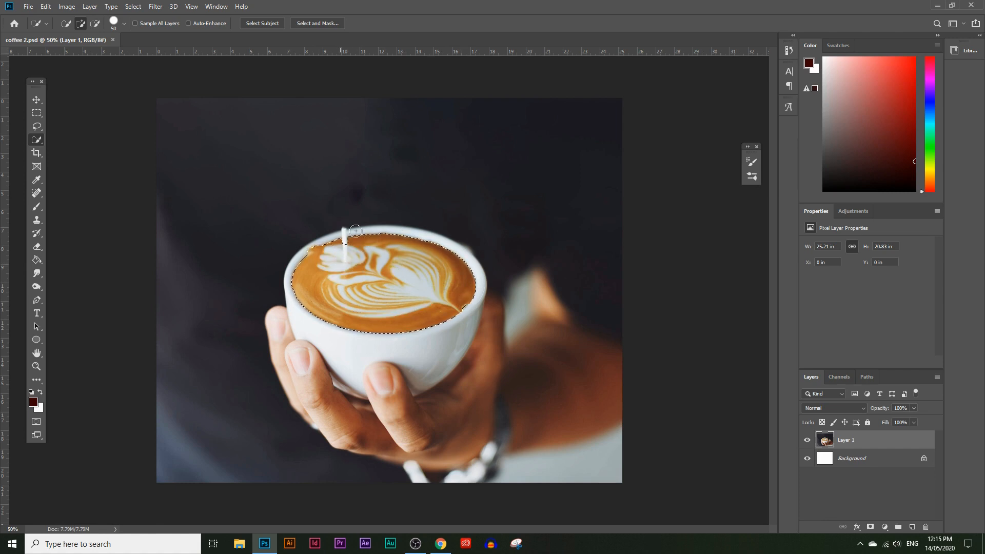
- Add a new layer named Coffee above the photo and rename the photo layer Original Image, leaving the Coffee layer active
click(36, 366)
click(398, 253)
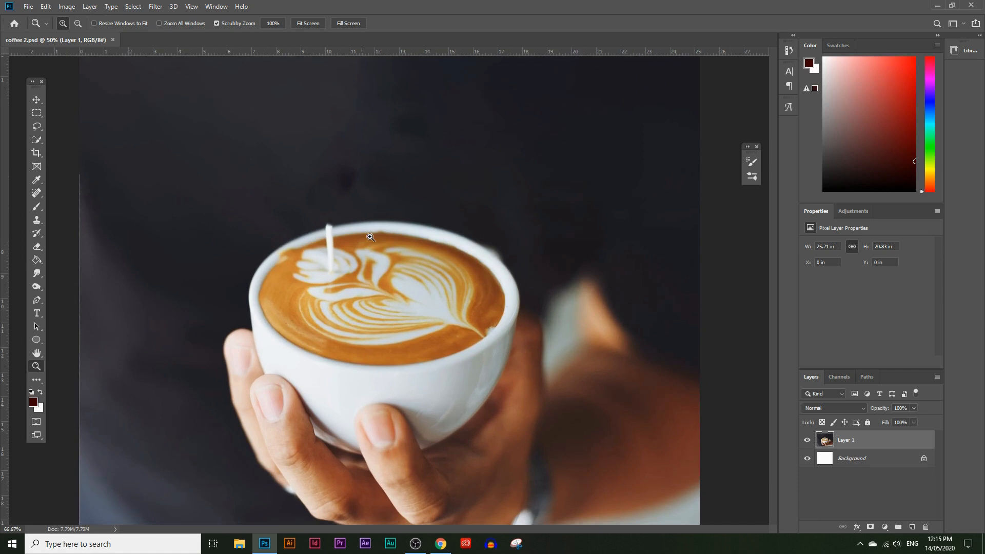
click(362, 220)
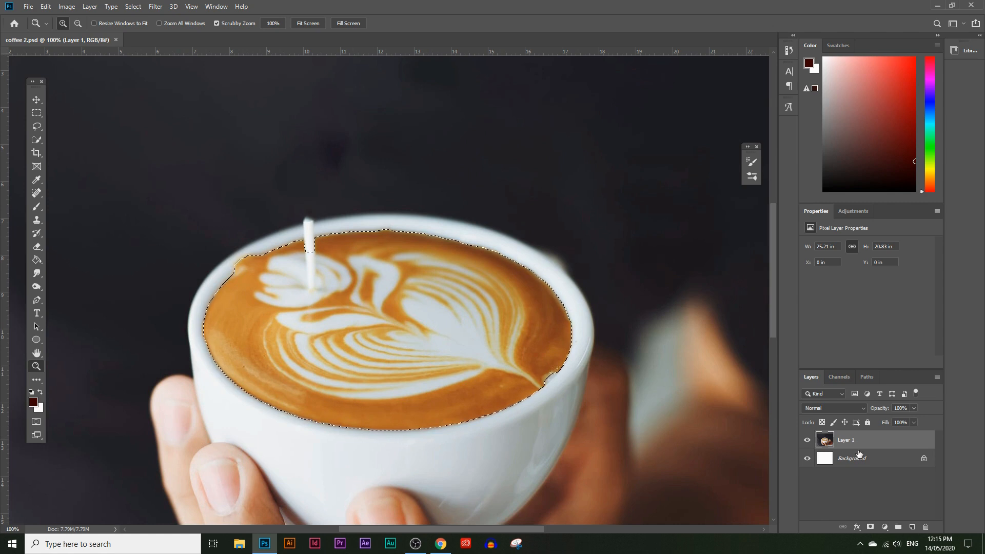
click(912, 527)
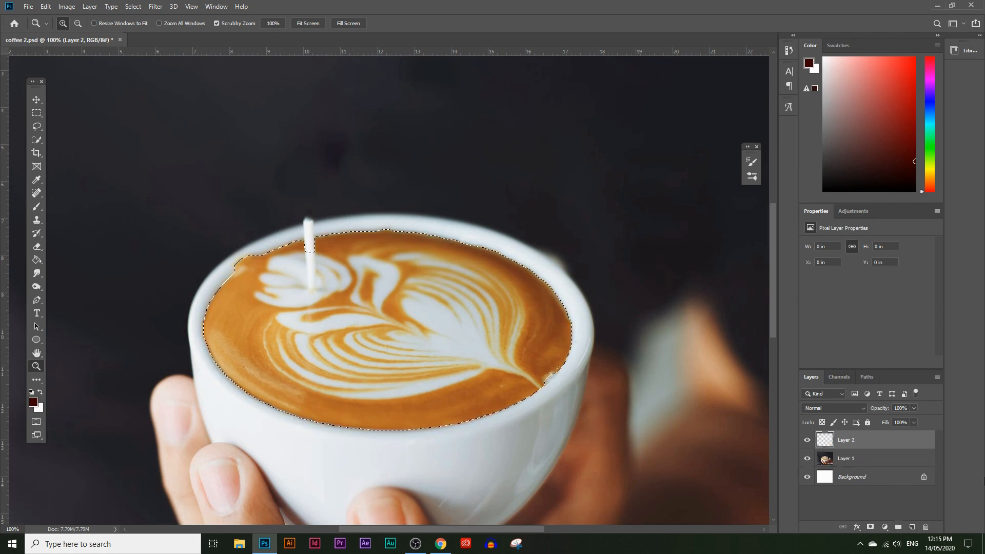
click(216, 6)
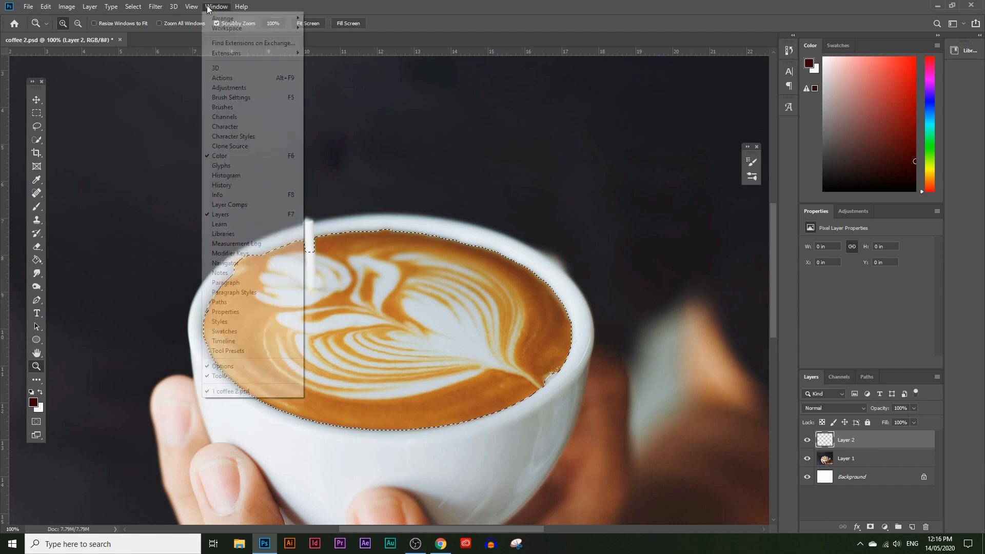
click(1, 250)
double_click(850, 441)
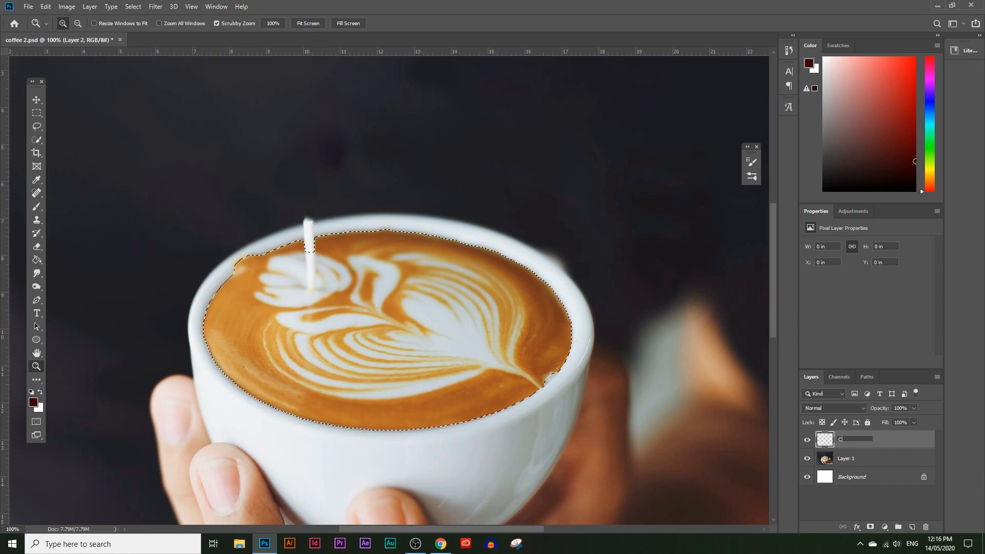
click(849, 450)
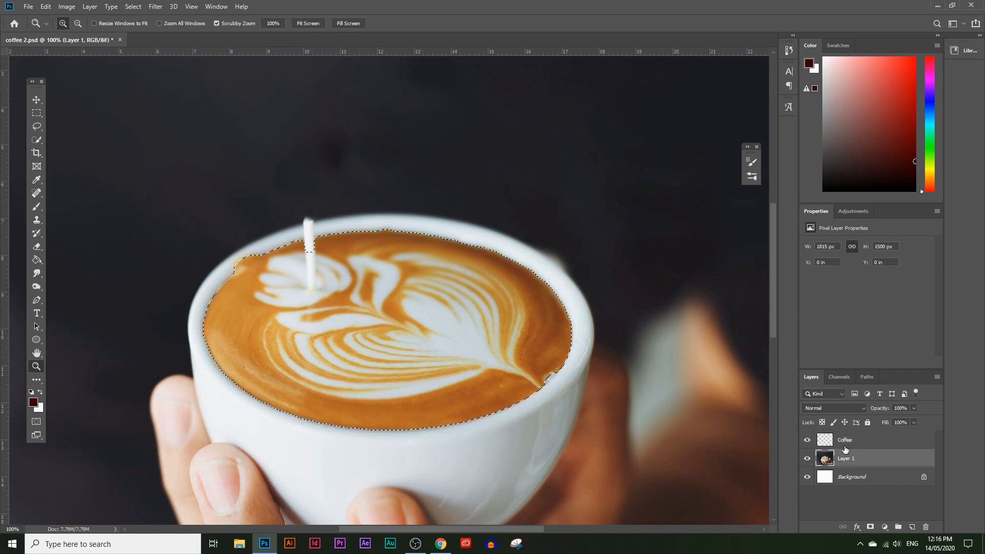
double_click(847, 458)
click(868, 446)
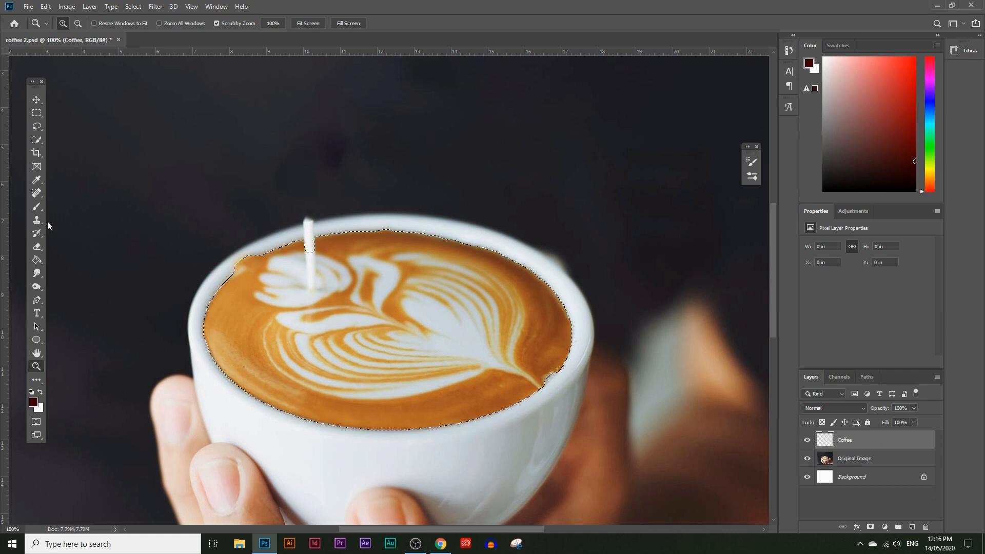
- Set the foreground color to 000000, fill the coffee selection on the Coffee layer with the Paint Bucket, and deselect
key(g)
key(i)
click(33, 403)
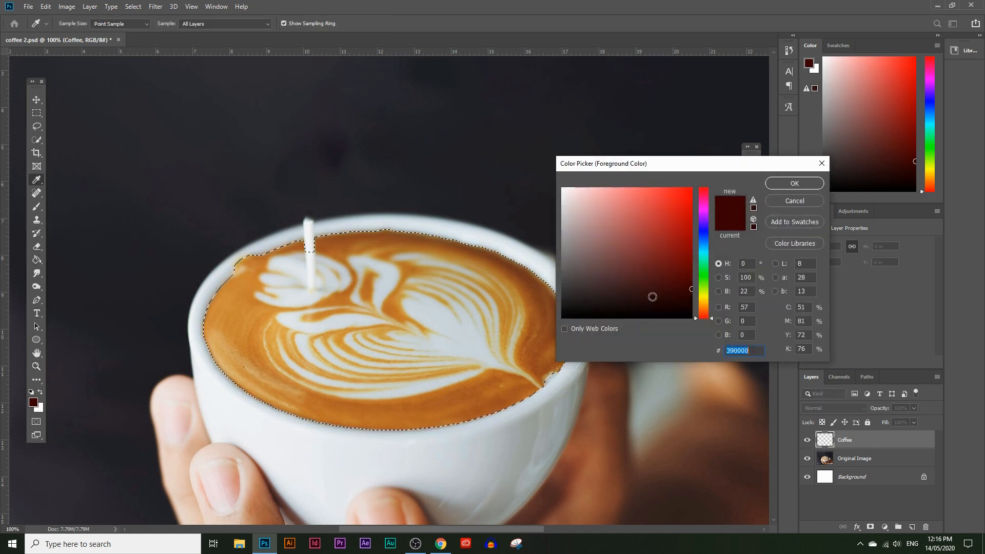
text(000000)
click(781, 183)
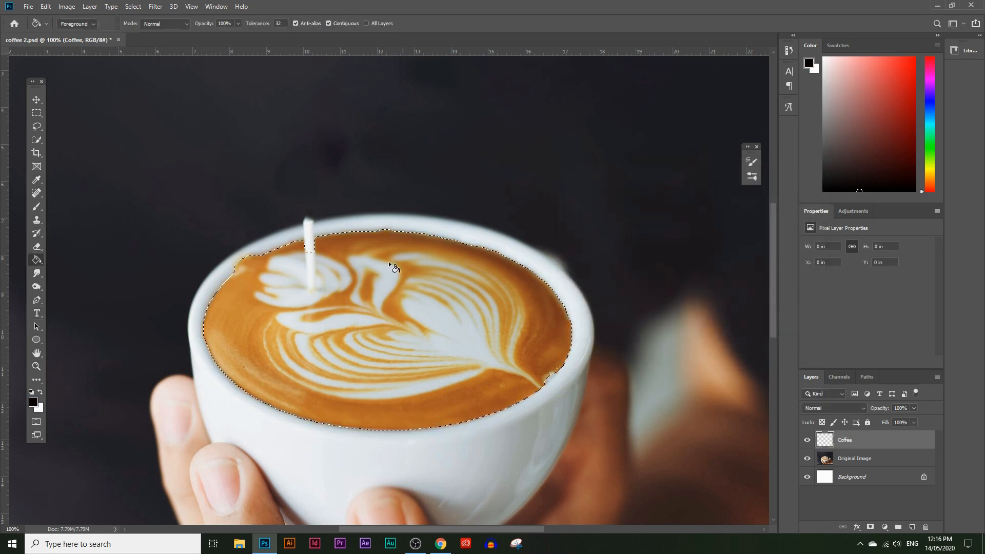
click(346, 309)
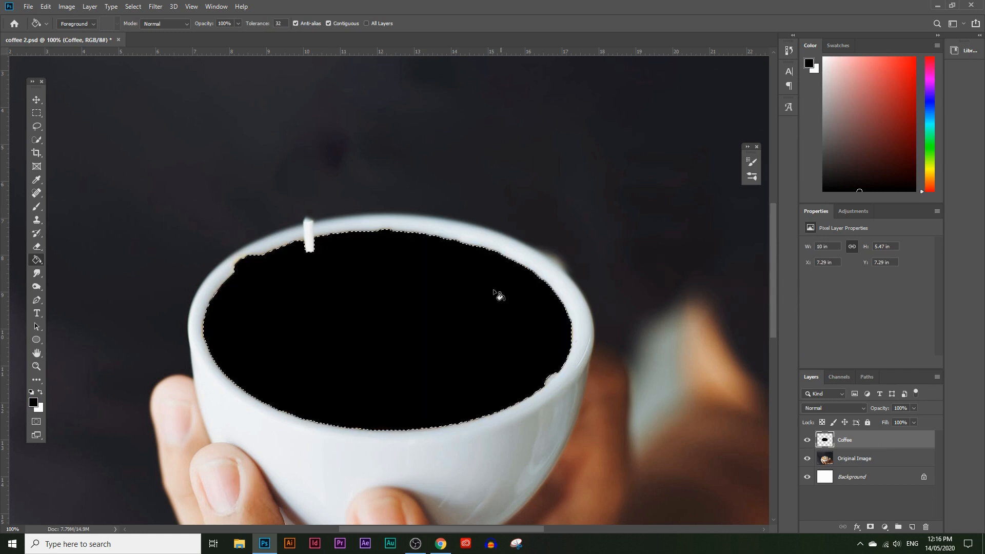
key(ctrl+d)
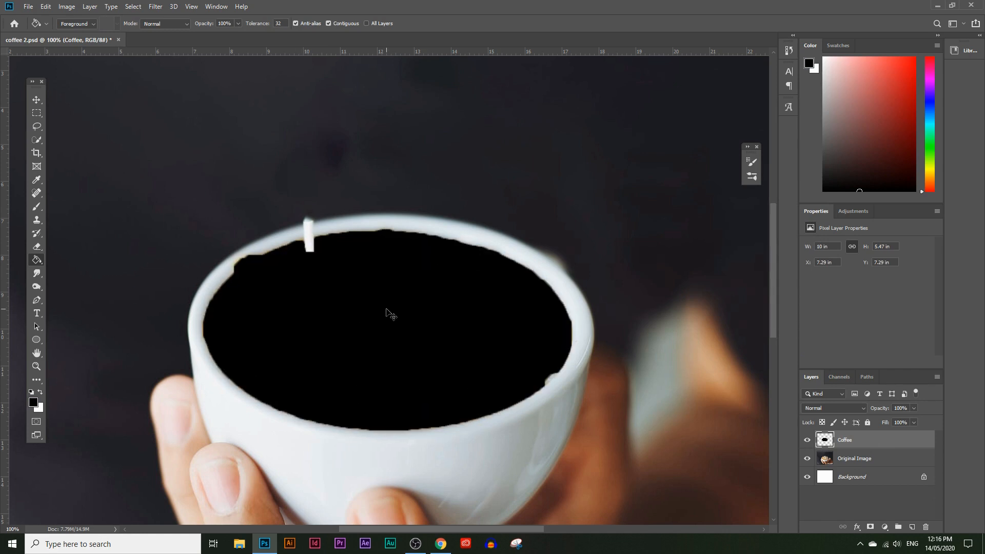
- Duplicate the masked trees layer twice and hide the original trees layer
click(37, 366)
alt+click(376, 337)
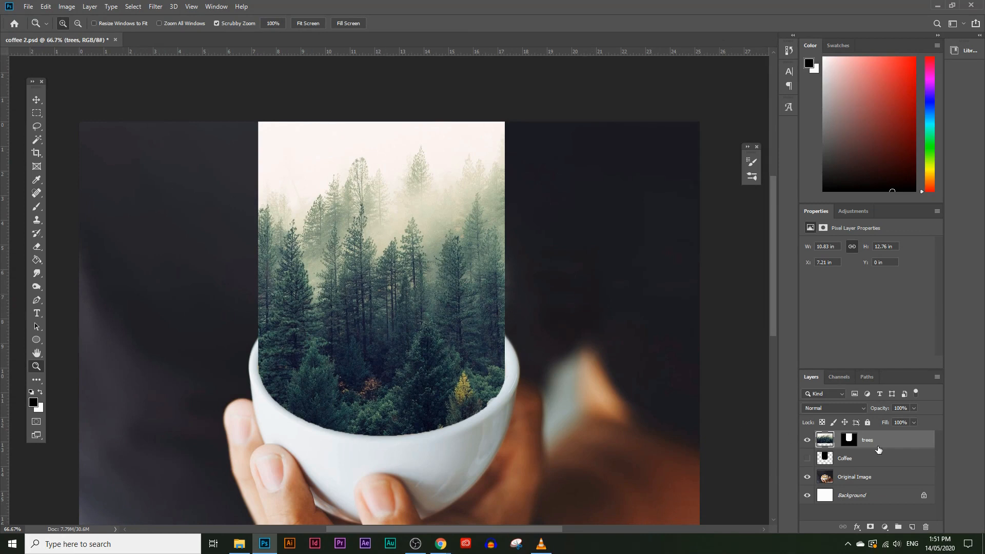
drag(884, 441, 912, 527)
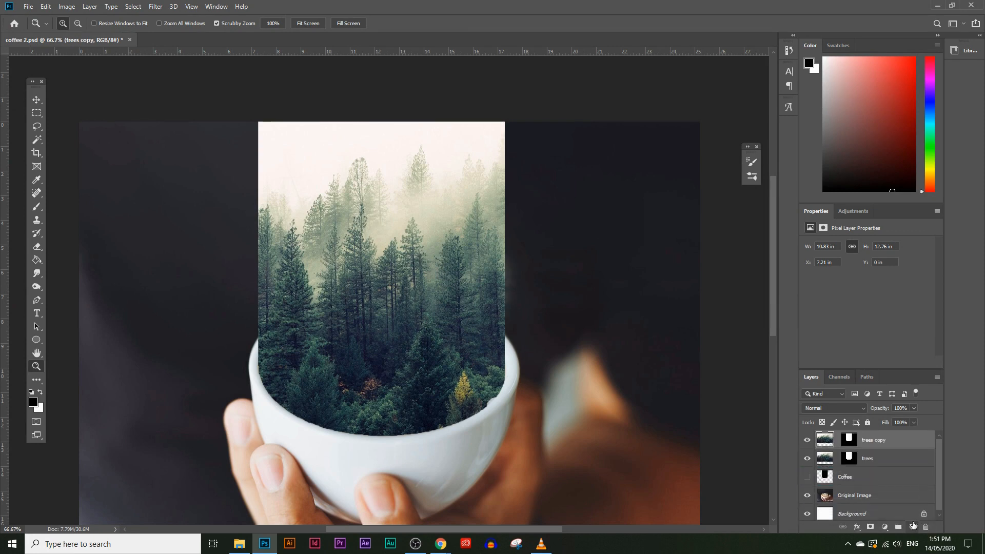
drag(884, 443, 885, 445)
drag(915, 519, 913, 526)
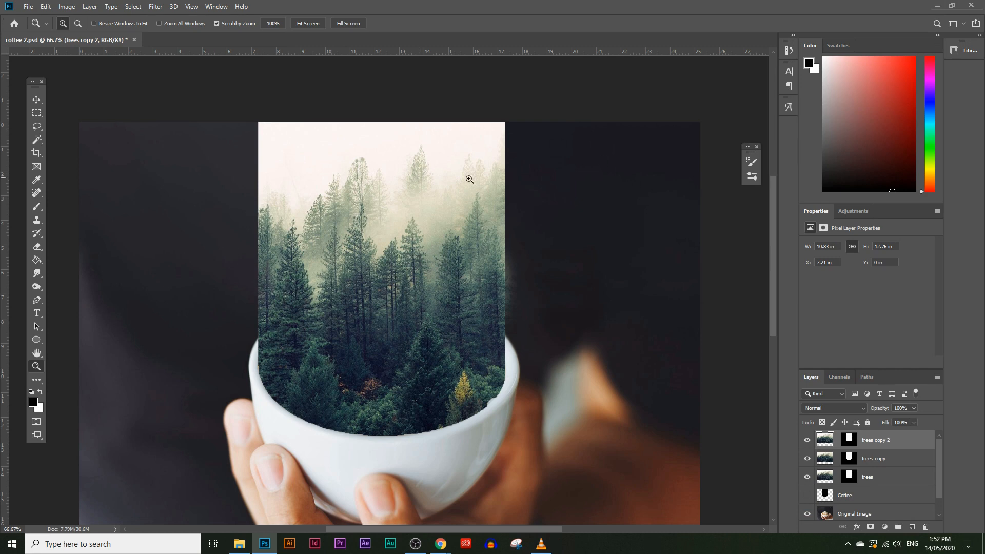
scroll(705, 390, down, 2)
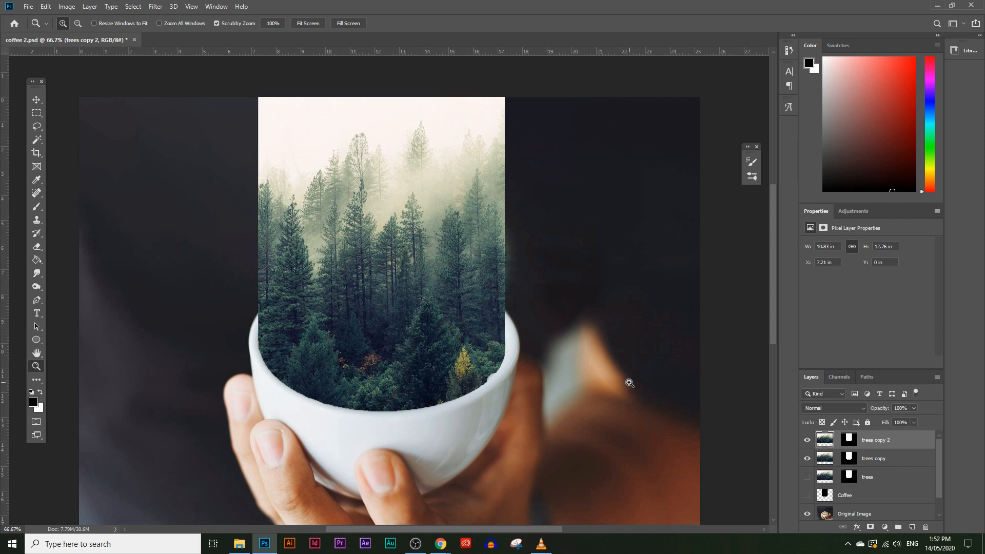
- Apply a Threshold adjustment with level 128 to the trees copy 2 layer
scroll(409, 349, up, 1)
scroll(409, 350, up, 1)
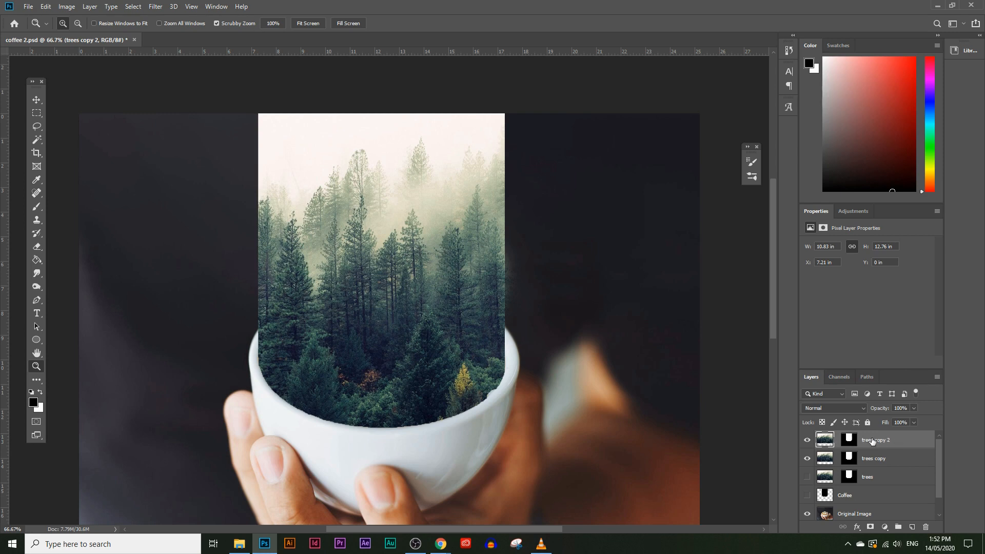
click(66, 6)
mouse_move(78, 33)
click(211, 170)
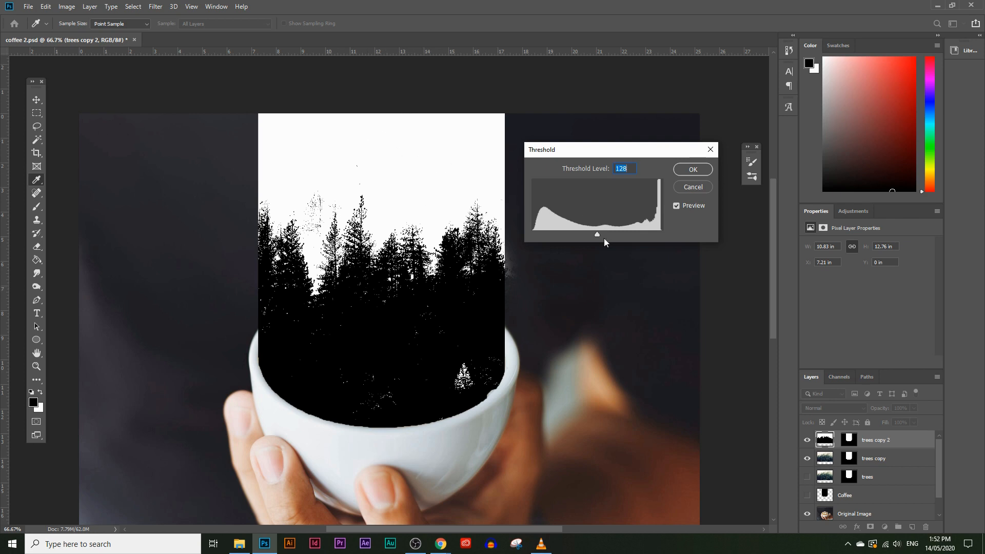
drag(592, 236, 607, 234)
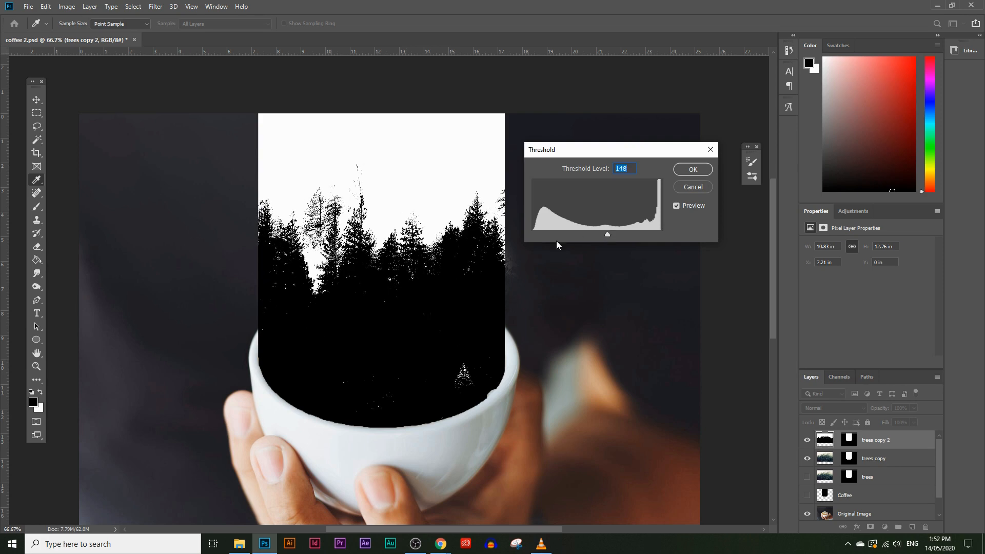
drag(609, 235, 598, 234)
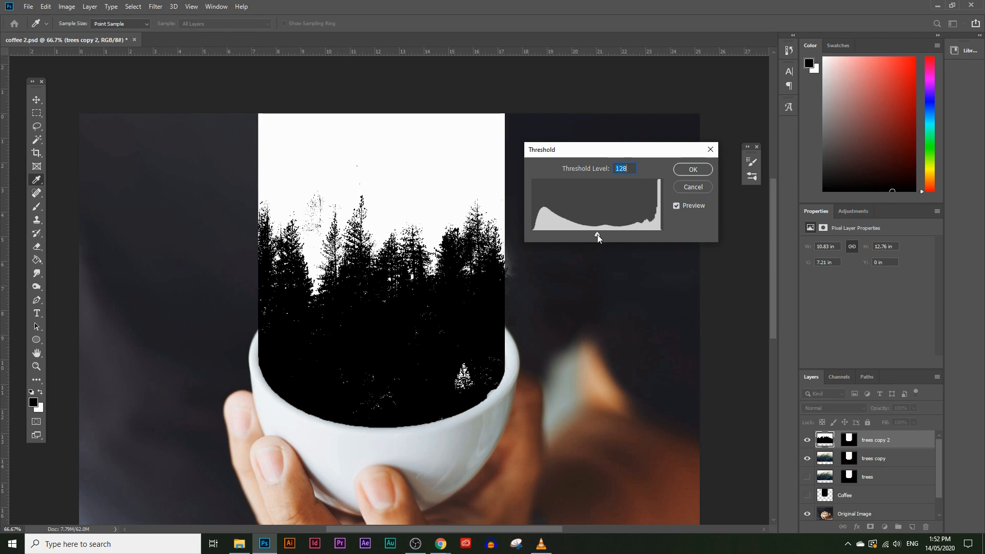
click(684, 170)
- Select the black tree areas on trees copy 2 with the Magic Wand, and hide that layer
key(z)
click(42, 141)
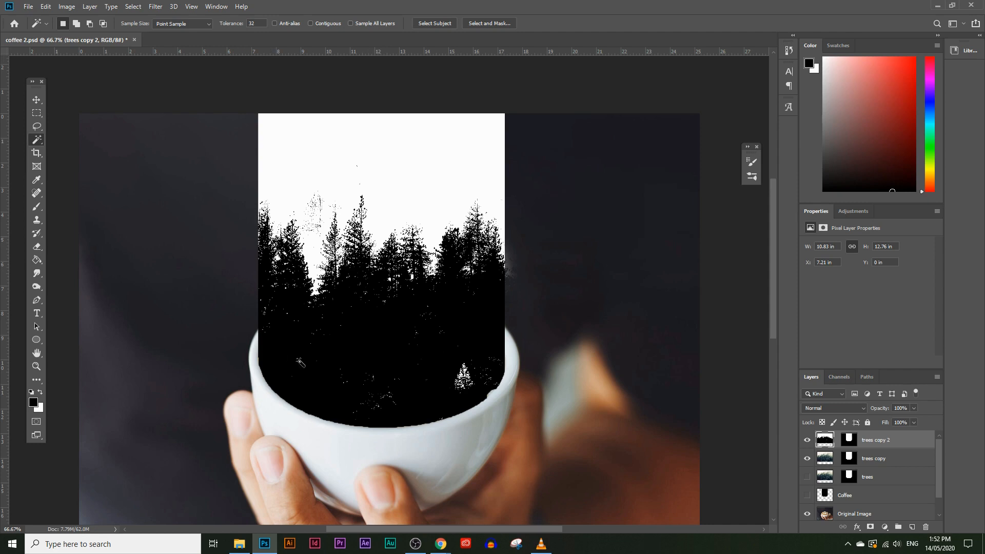
click(389, 340)
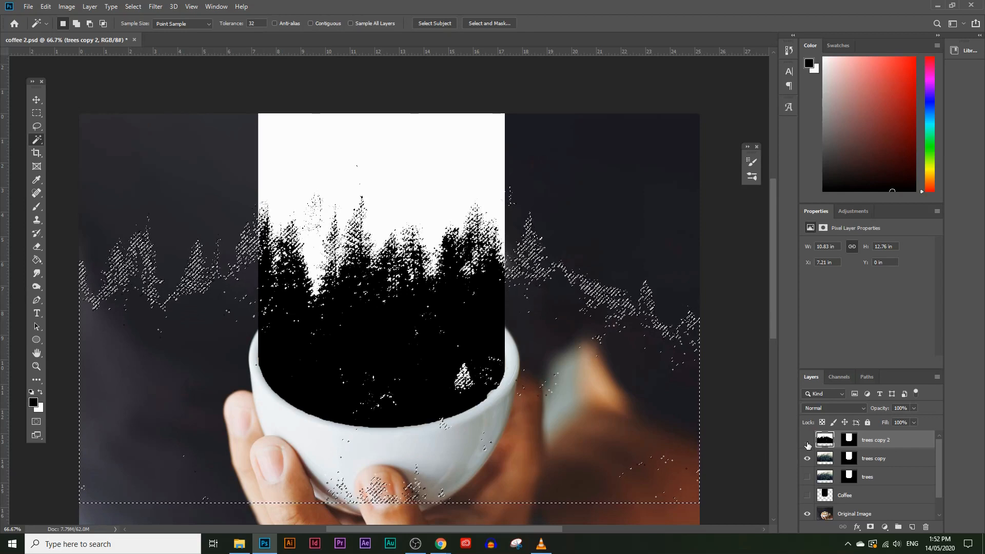
click(808, 441)
- Activate the layer mask of trees copy, check it on its own, and invert the selection to cover the sky
click(853, 461)
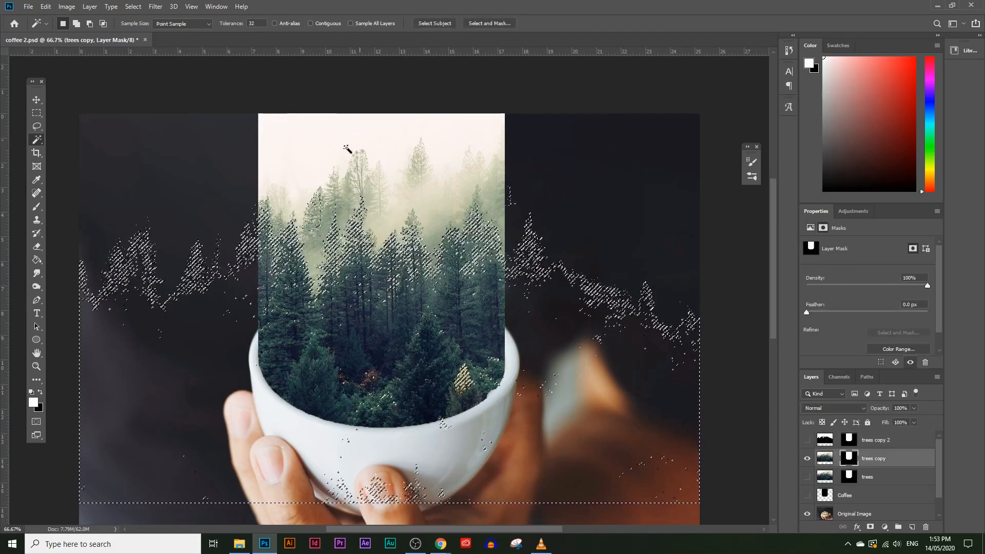
alt+click(849, 458)
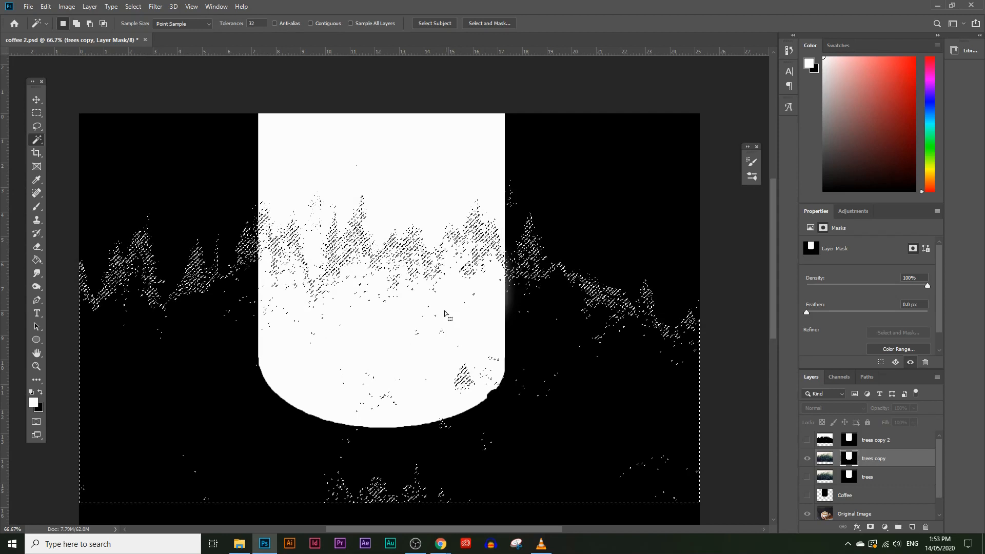
click(134, 7)
click(150, 47)
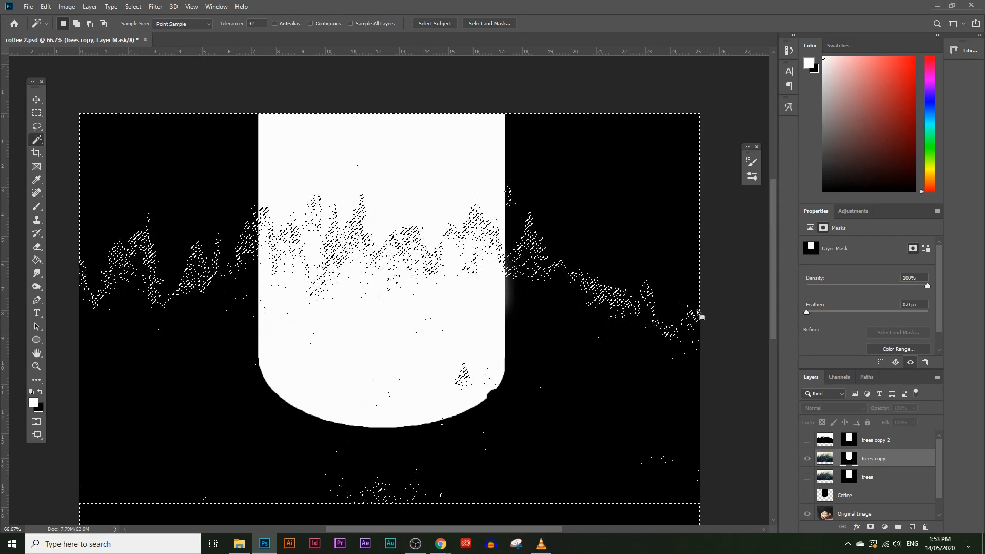
alt+click(852, 460)
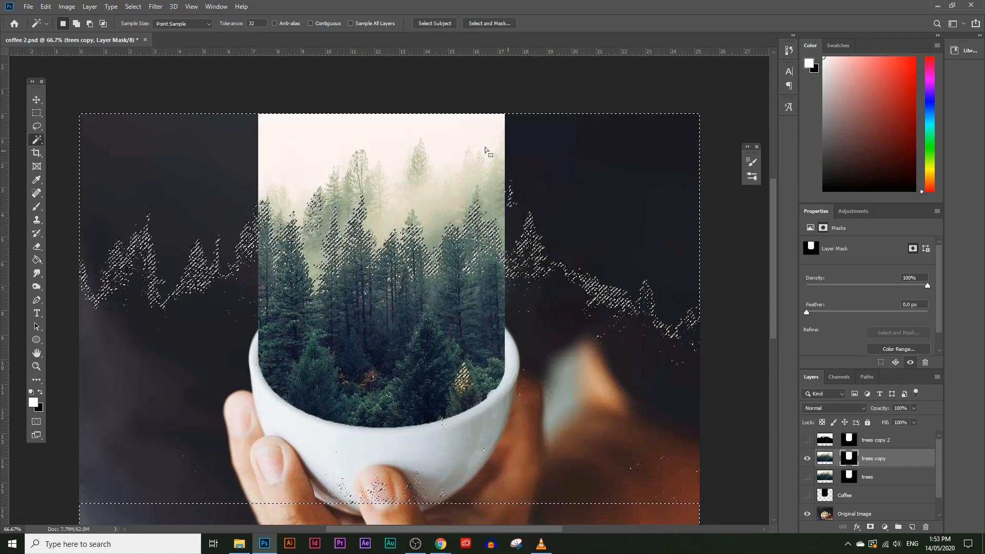
- Paint the selected sky above the trees with a black brush on the trees copy mask, and deselect
click(37, 206)
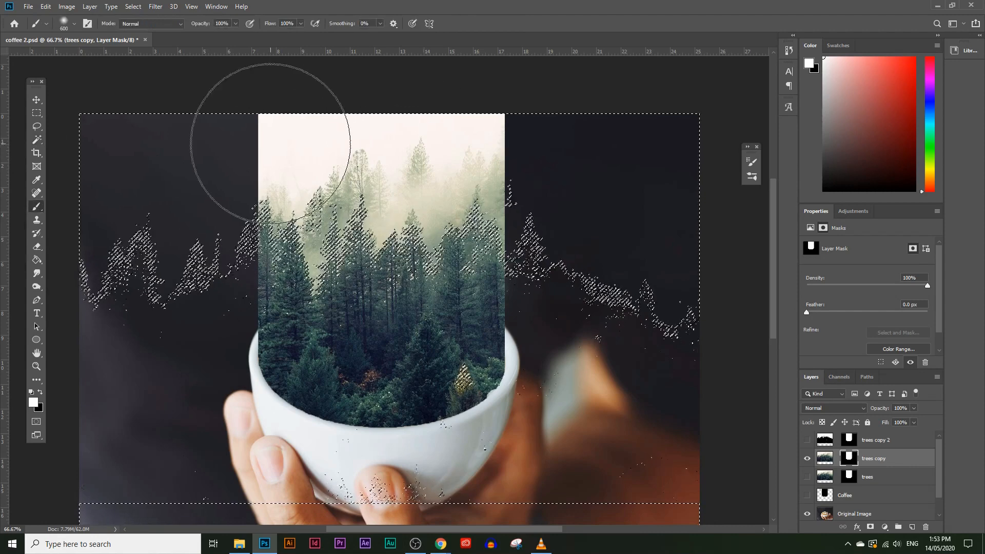
click(33, 403)
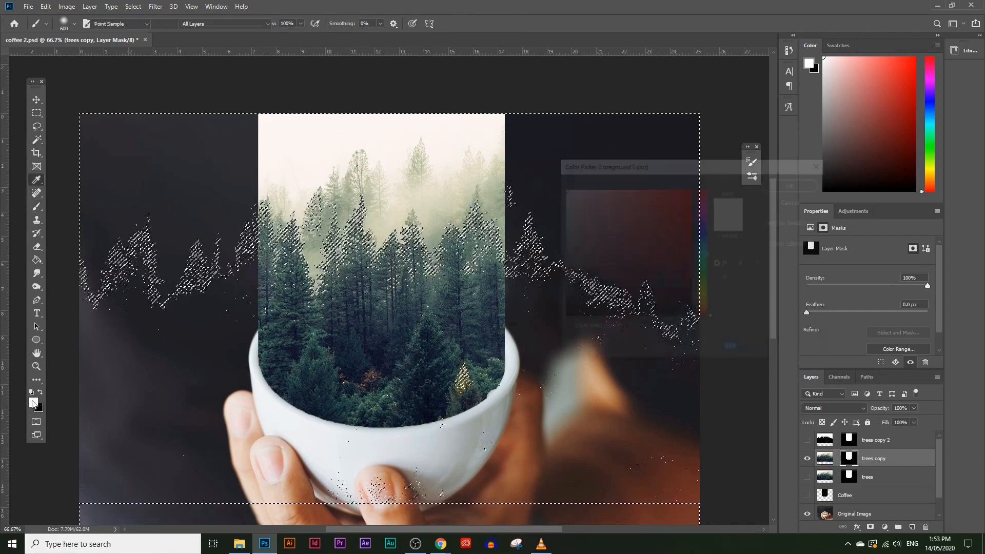
click(626, 318)
click(795, 183)
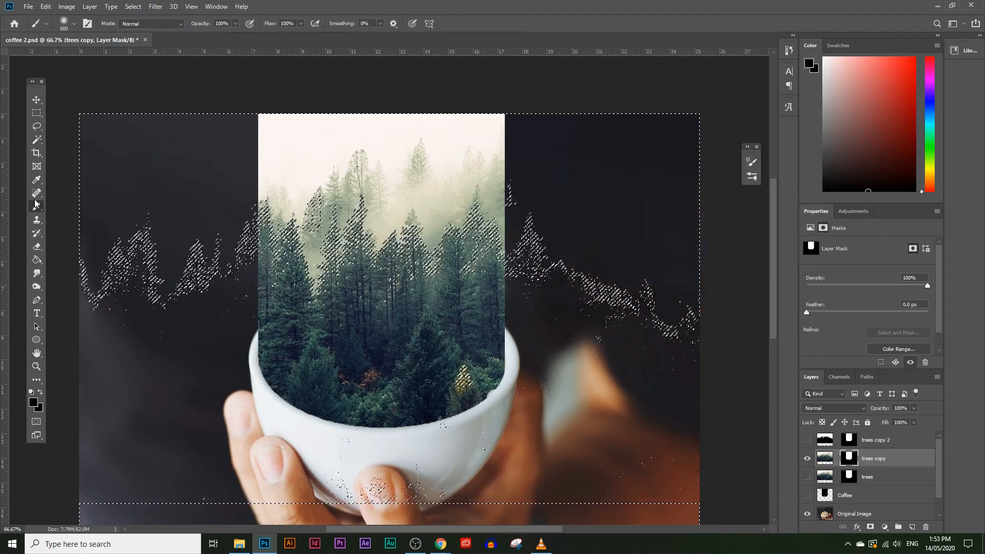
mouse_move(462, 157)
mouse_down()
mouse_move(489, 260)
mouse_move(488, 137)
mouse_move(379, 226)
mouse_move(348, 120)
mouse_move(260, 250)
mouse_move(273, 101)
mouse_move(337, 258)
mouse_move(260, 117)
mouse_move(485, 197)
mouse_move(331, 282)
mouse_move(537, 129)
mouse_move(302, 273)
mouse_move(244, 254)
mouse_move(446, 184)
mouse_move(512, 212)
mouse_move(374, 132)
mouse_up()
key(ctrl+d)
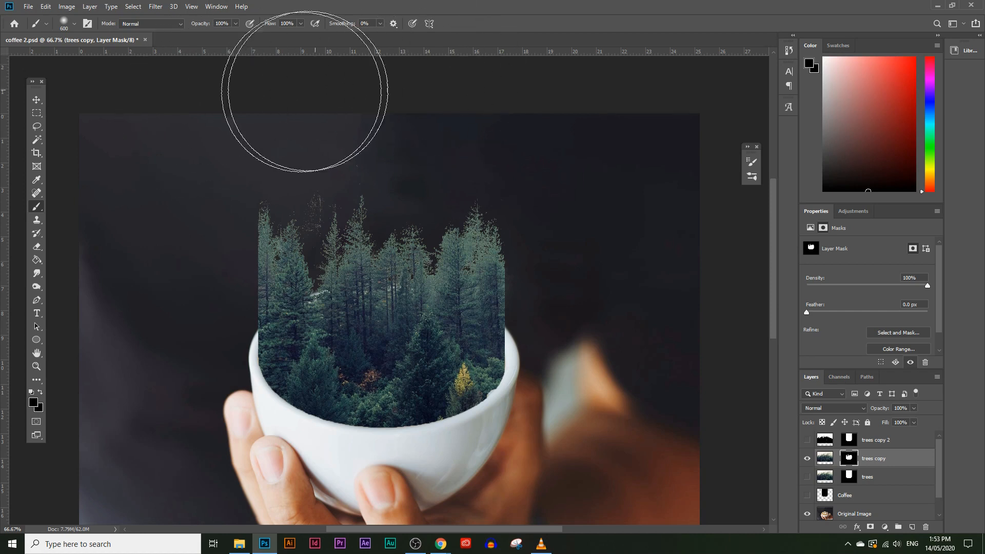
- Inspect the cut-out treetop edges and duplicate the trees copy layer
scroll(451, 263, down, 2)
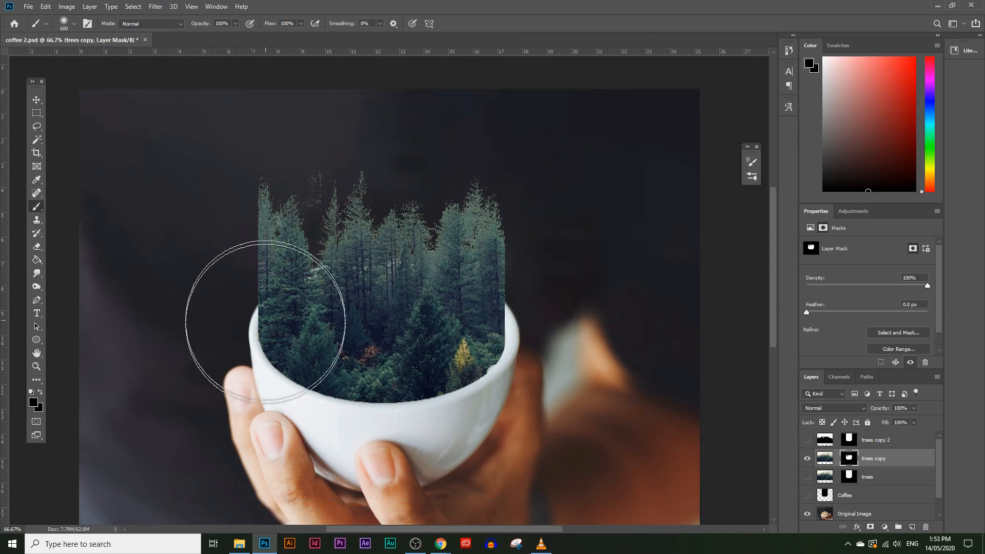
scroll(503, 277, up, 1)
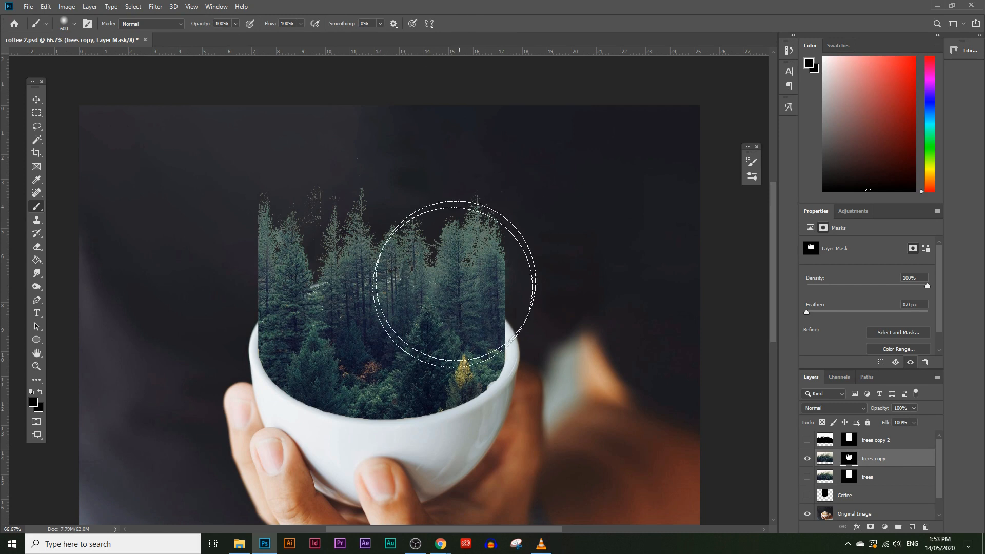
click(36, 367)
drag(376, 242, 429, 203)
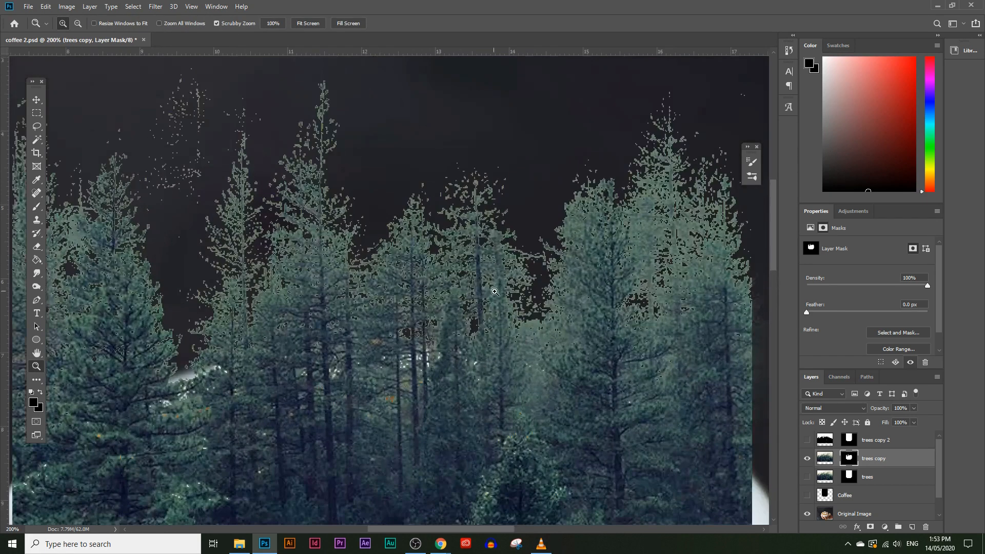
alt+click(496, 292)
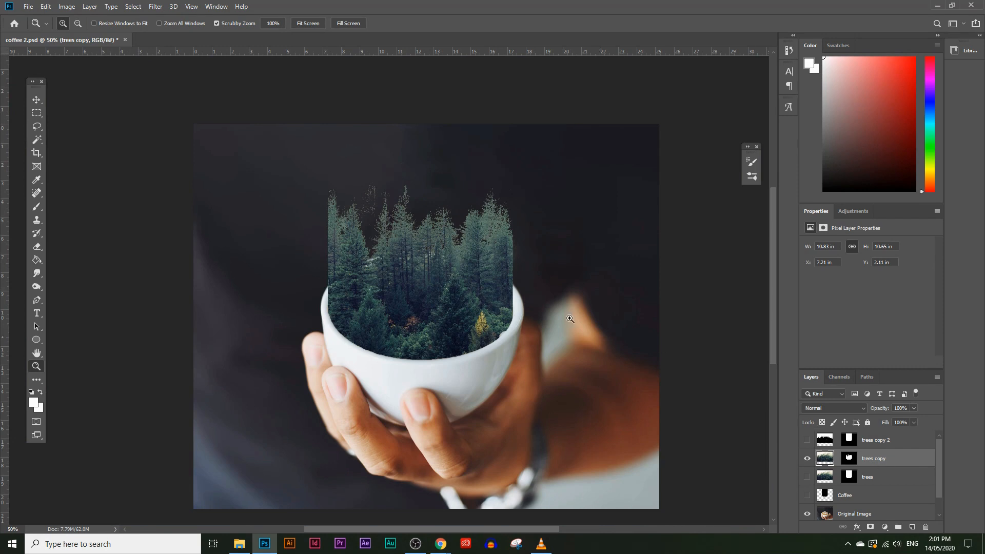
drag(884, 465, 912, 527)
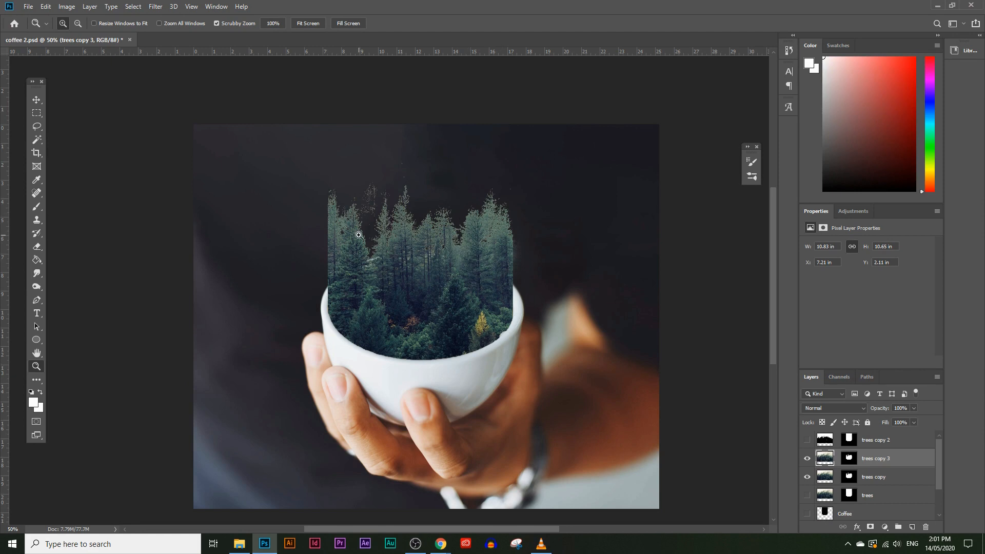
- Choose the KYLE Ultimate Charcoal Pencil brush from Dry Media Brushes at 25 px for the Brush tool
click(331, 226)
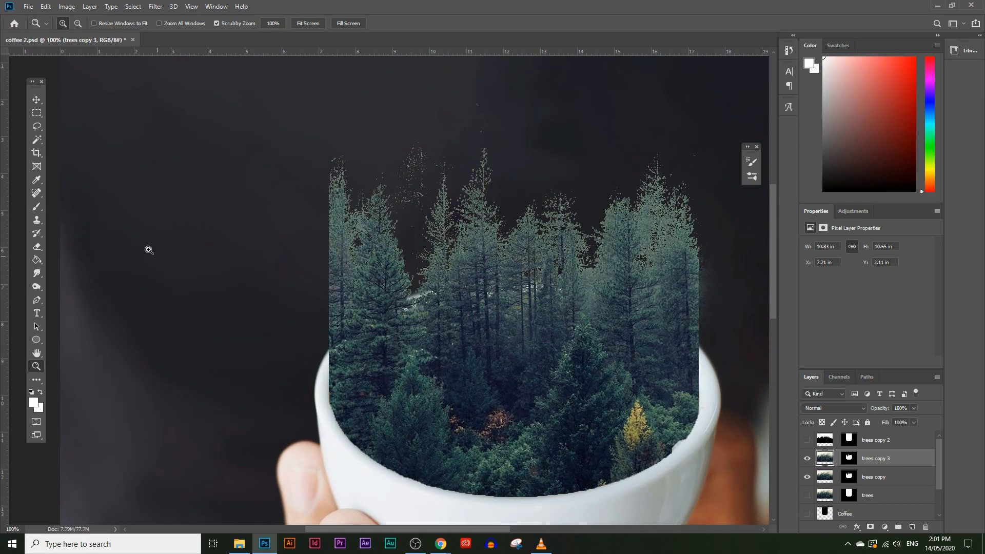
click(36, 209)
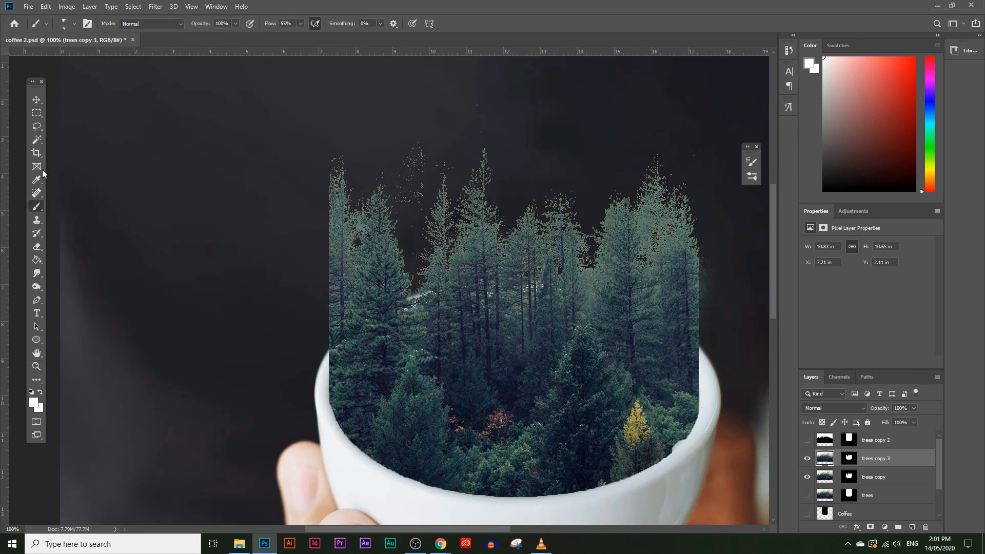
click(88, 24)
drag(659, 148, 566, 137)
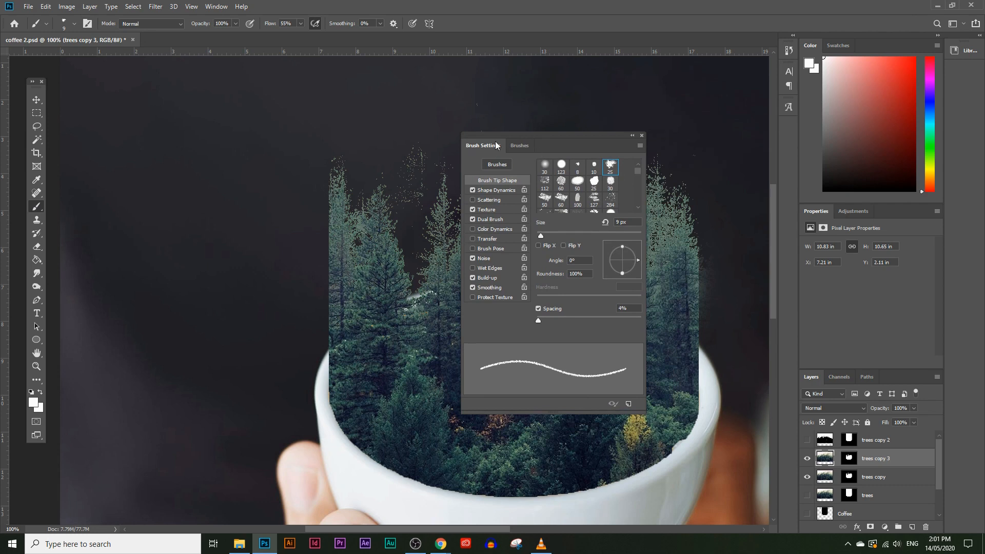
click(519, 145)
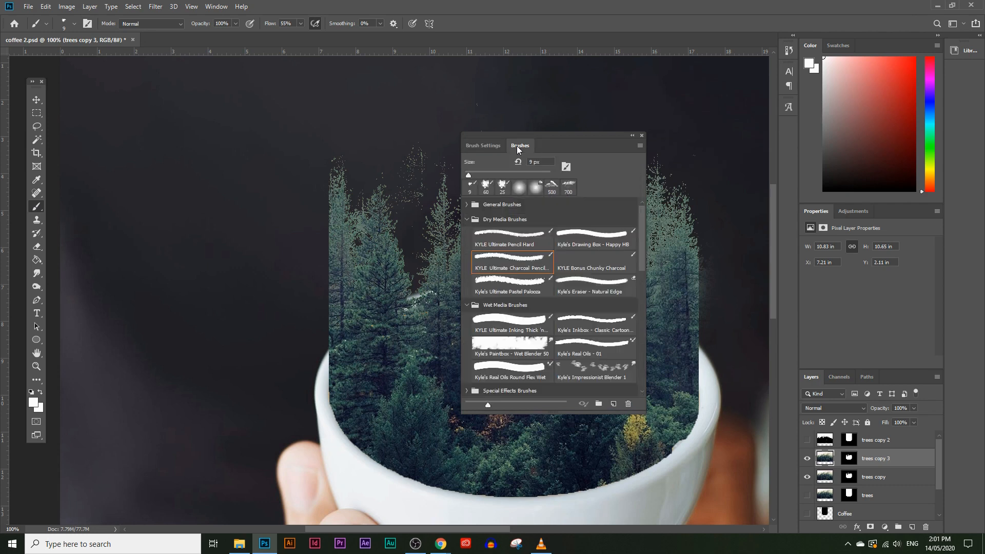
scroll(567, 265, down, 1)
scroll(559, 328, up, 1)
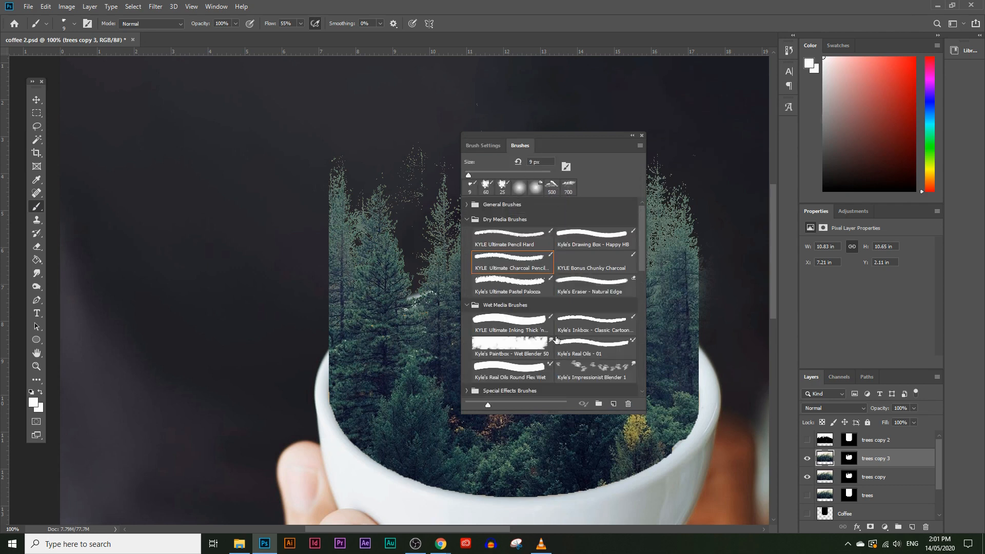
click(468, 219)
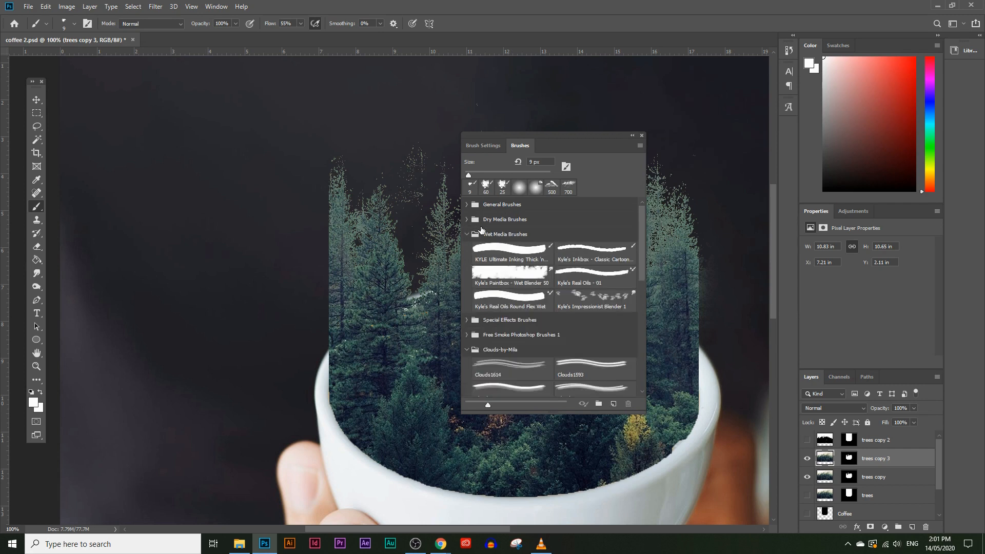
click(482, 219)
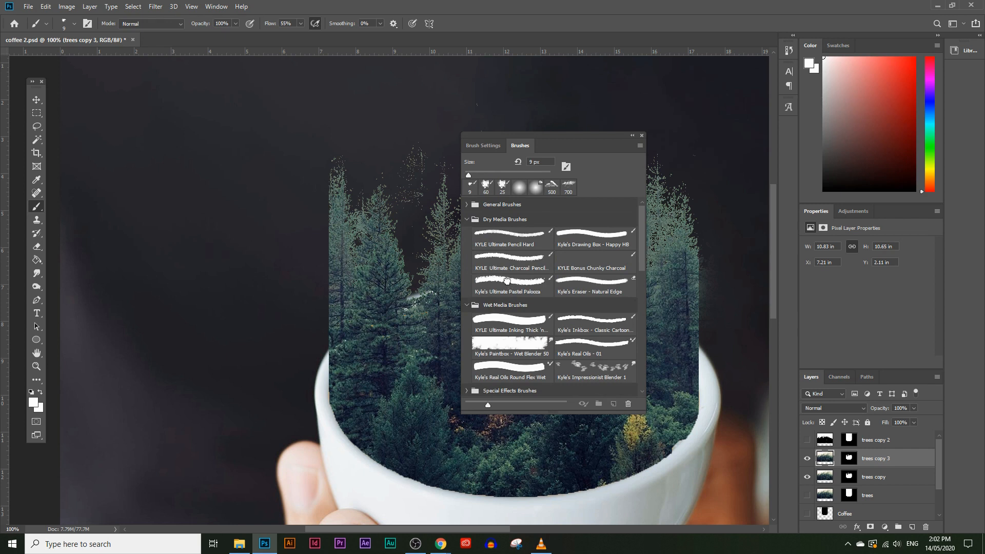
click(495, 265)
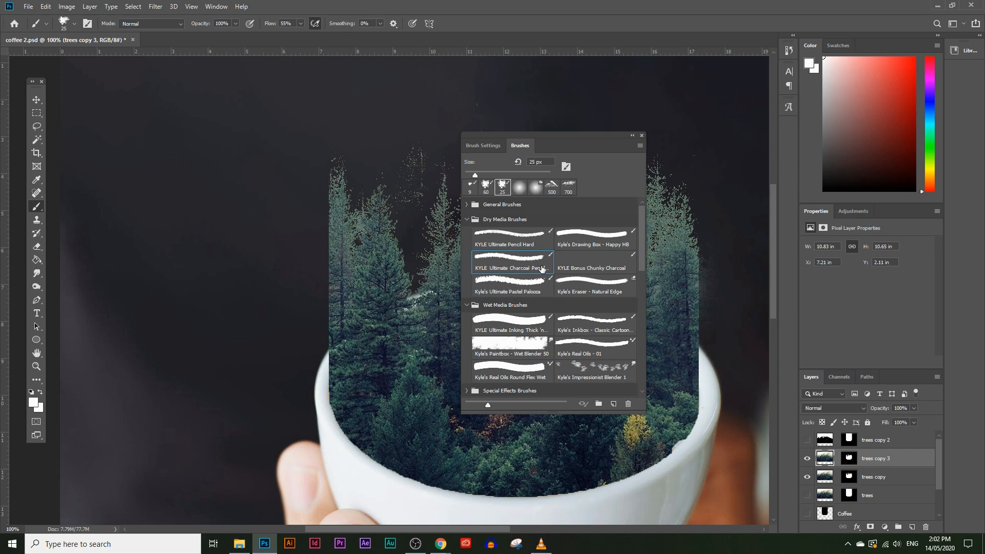
click(534, 241)
click(508, 261)
click(641, 135)
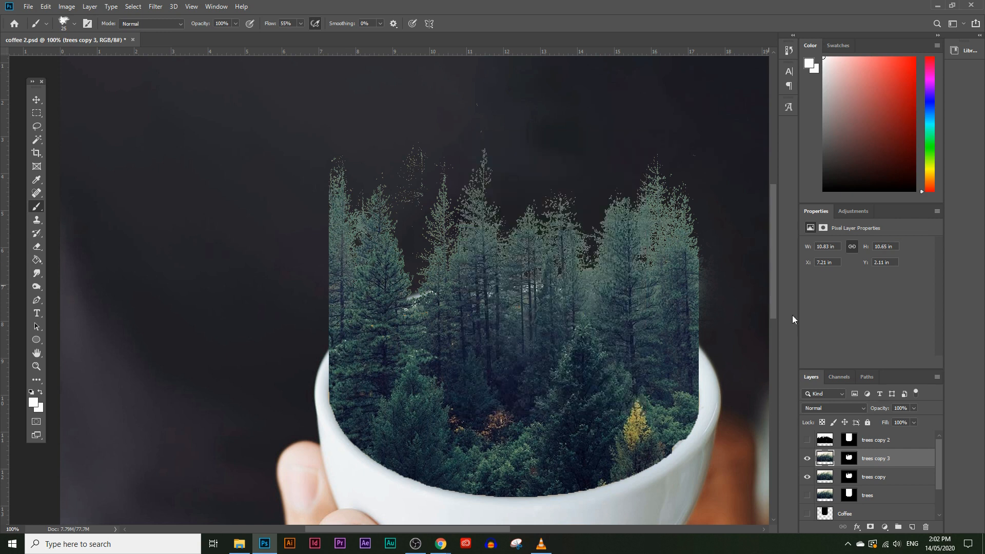
- Add a new layer above trees copy 3 and paint a test stroke in red #d80000 on the background beside the trees
click(912, 527)
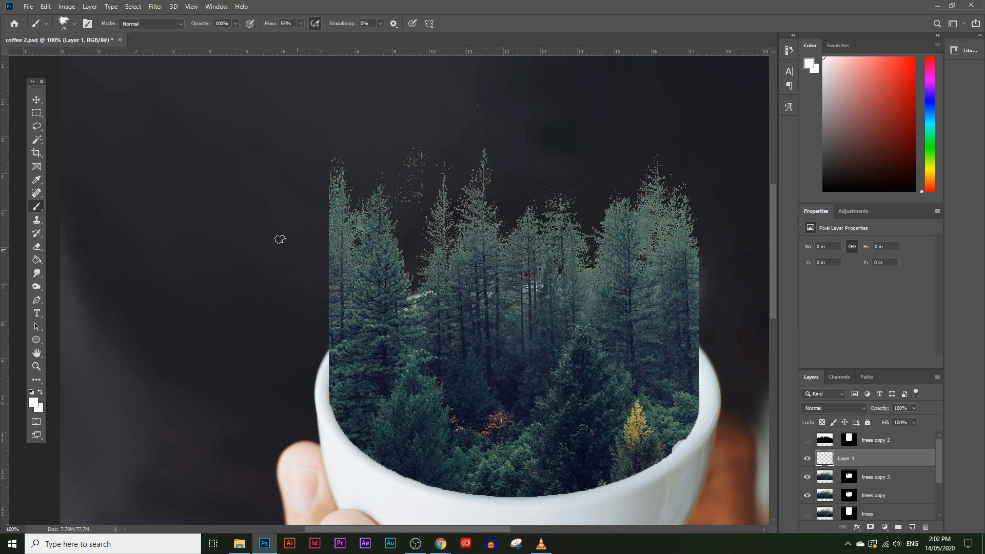
click(34, 403)
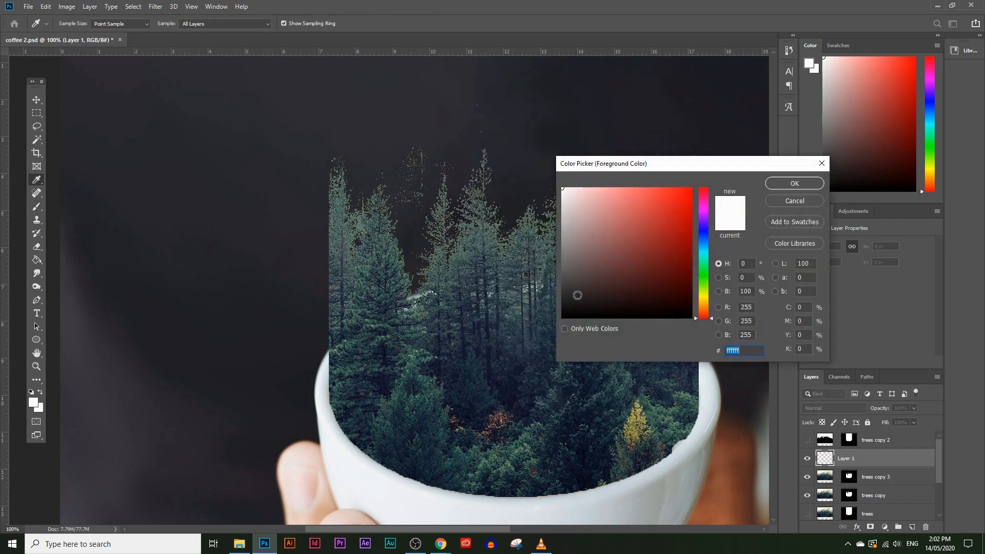
mouse_move(672, 229)
mouse_down()
mouse_move(693, 229)
mouse_move(720, 208)
mouse_up()
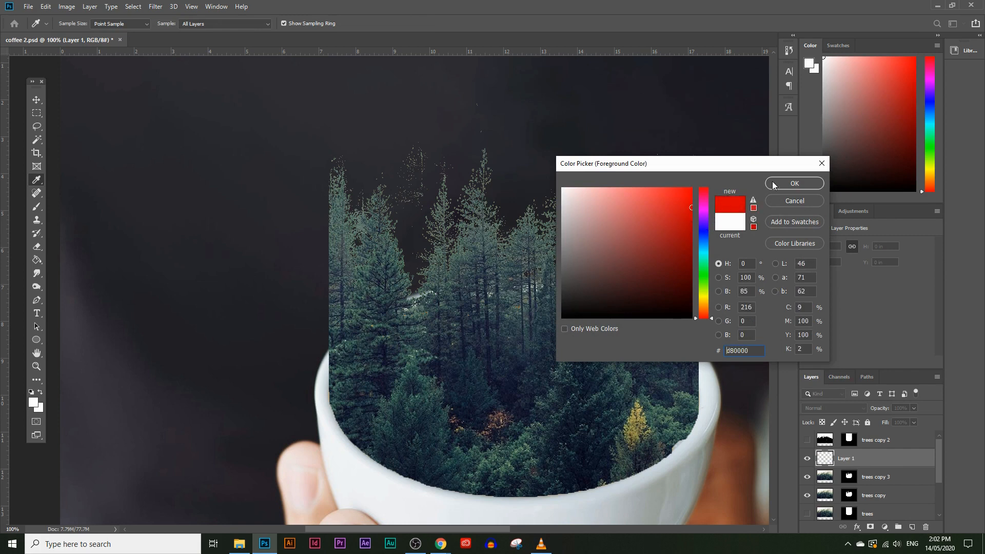
click(794, 184)
key(b)
drag(275, 138, 199, 245)
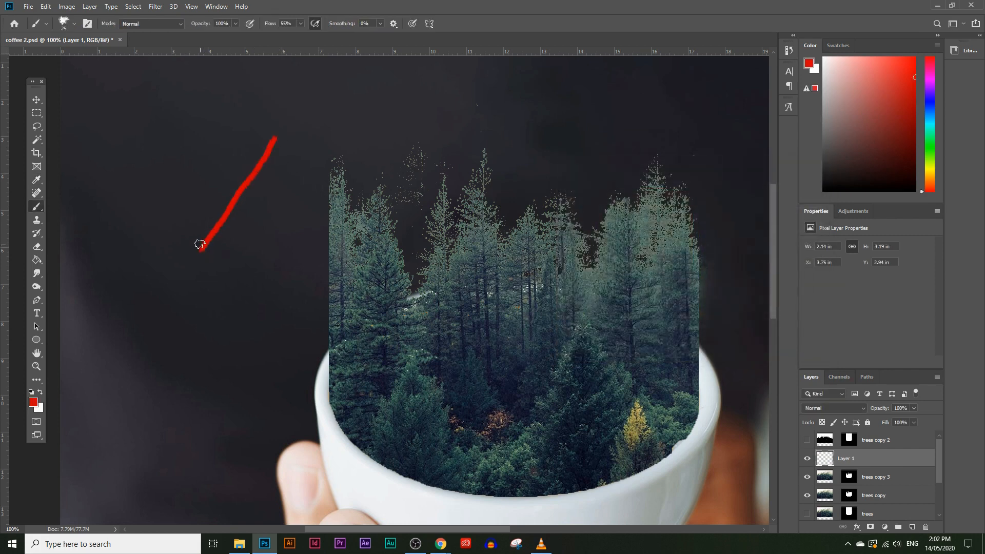
- Enlarge the charcoal brush to 100 px and paint a second, thicker red test stroke beside the first one
key(bracketright)
key(bracketright)
key(bracketright)
key(bracketright)
key(bracketright)
key(bracketright)
key(bracketright)
key(bracketright)
key(bracketright)
key(bracketright)
drag(220, 126, 138, 318)
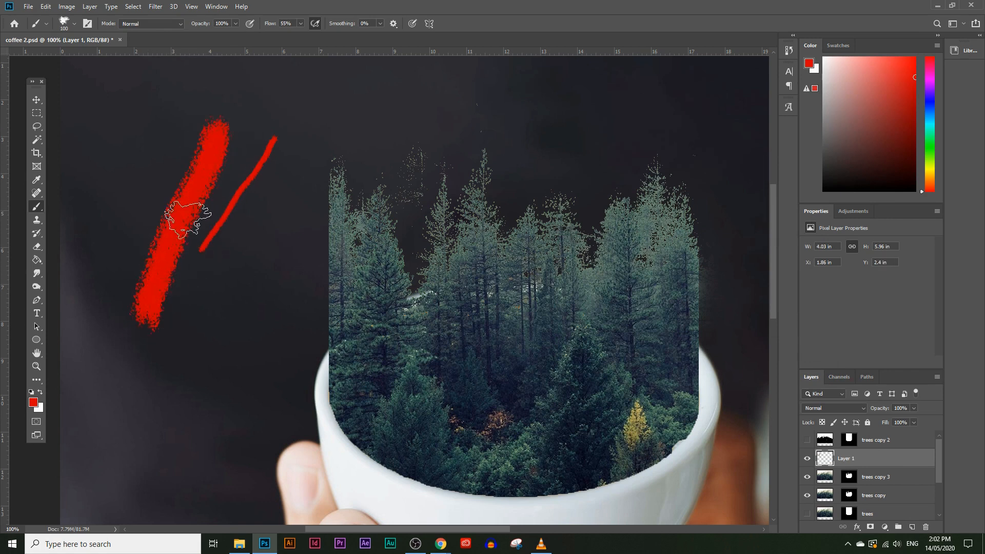
- Paint a comparison stroke with a soft round brush, and delete the layer holding the red test strokes
click(74, 24)
click(89, 105)
click(259, 215)
drag(260, 215, 182, 413)
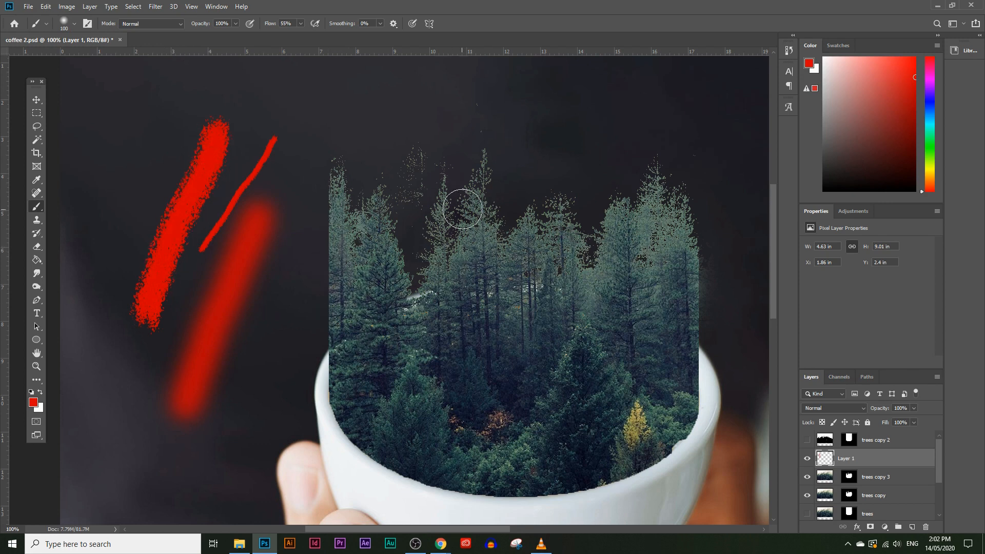
mouse_move(844, 460)
mouse_down()
mouse_move(872, 510)
mouse_move(926, 527)
mouse_up()
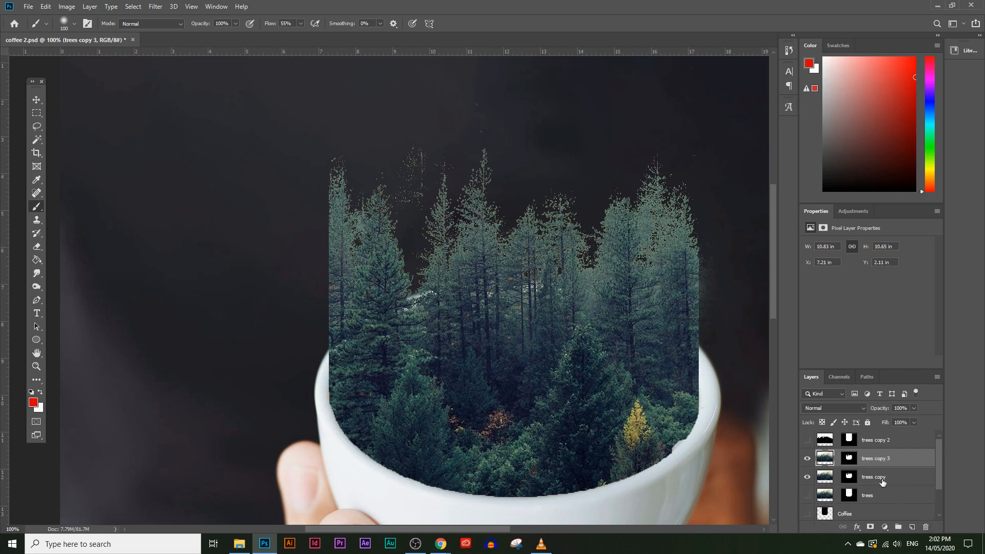
- Activate the trees copy 3 mask and paint white along the forest's left edge with the charcoal brush at 80 px
click(849, 458)
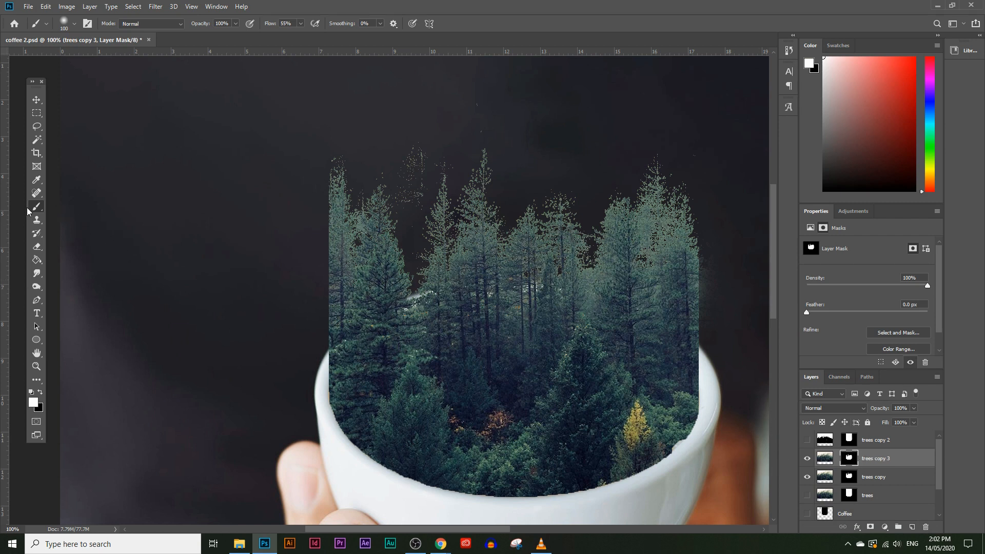
click(76, 24)
click(38, 100)
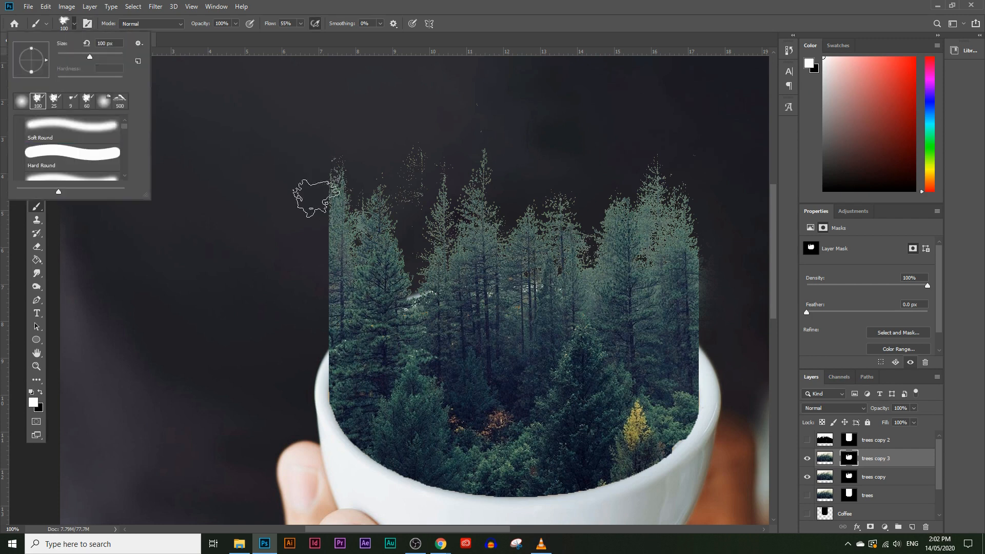
click(139, 282)
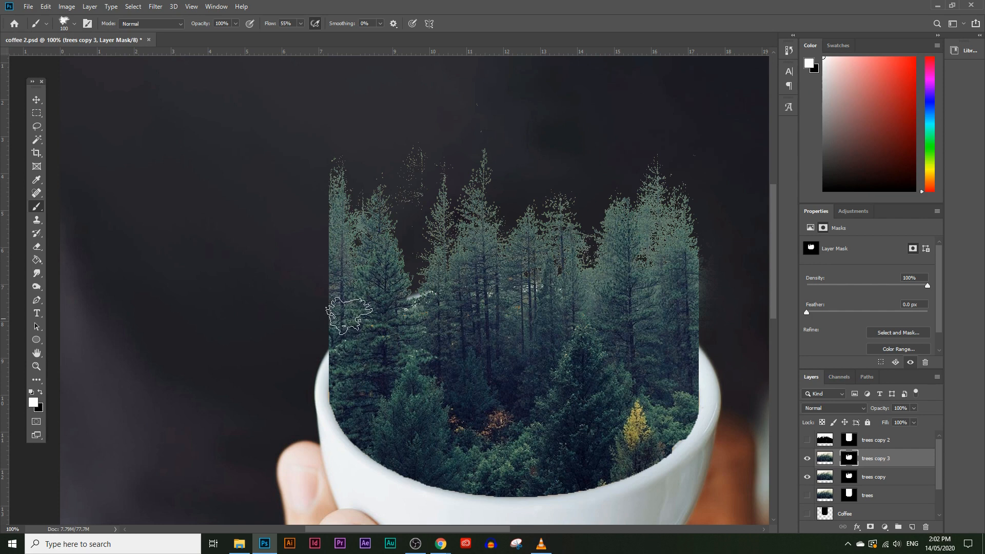
key(bracketleft)
key(bracketleft)
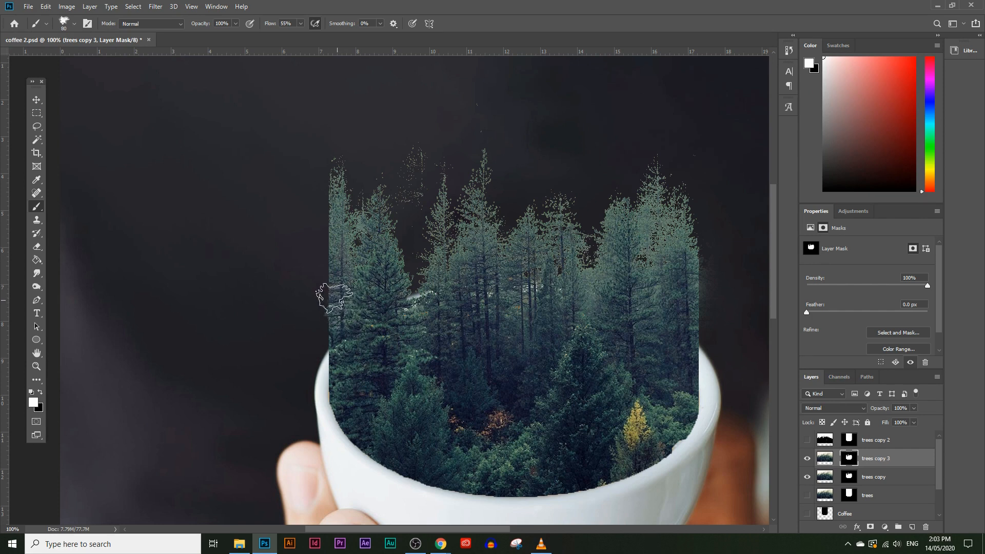
mouse_move(333, 295)
mouse_down()
mouse_move(343, 193)
mouse_move(329, 254)
mouse_move(341, 340)
mouse_move(331, 340)
mouse_move(332, 318)
mouse_up()
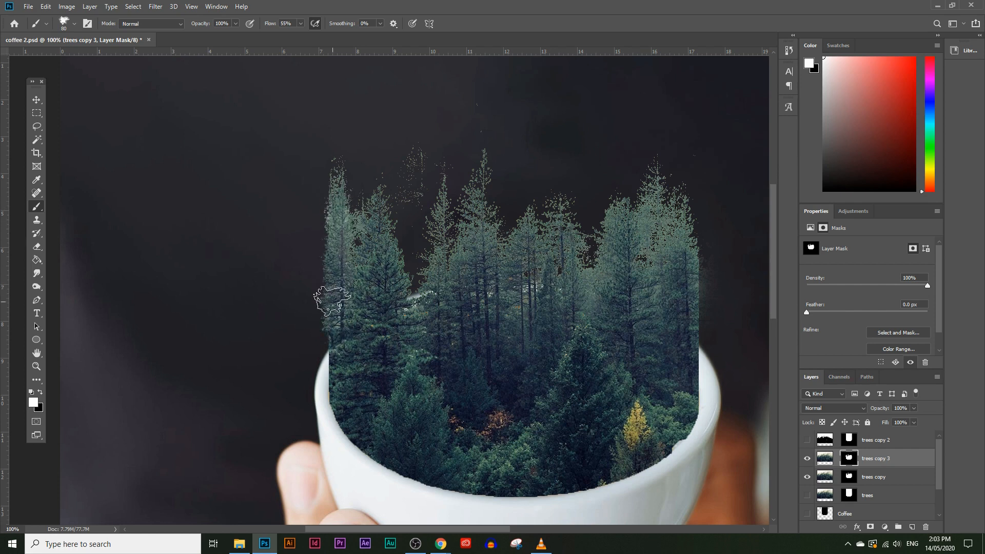
- Roughen and widen the leftmost tree's outer edge on the mask with the charcoal brush at 60 px
key([)
key(bracketleft)
key(bracketleft)
key(bracketleft)
key(bracketleft)
key(bracketright)
key(bracketright)
key(bracketright)
key(bracketright)
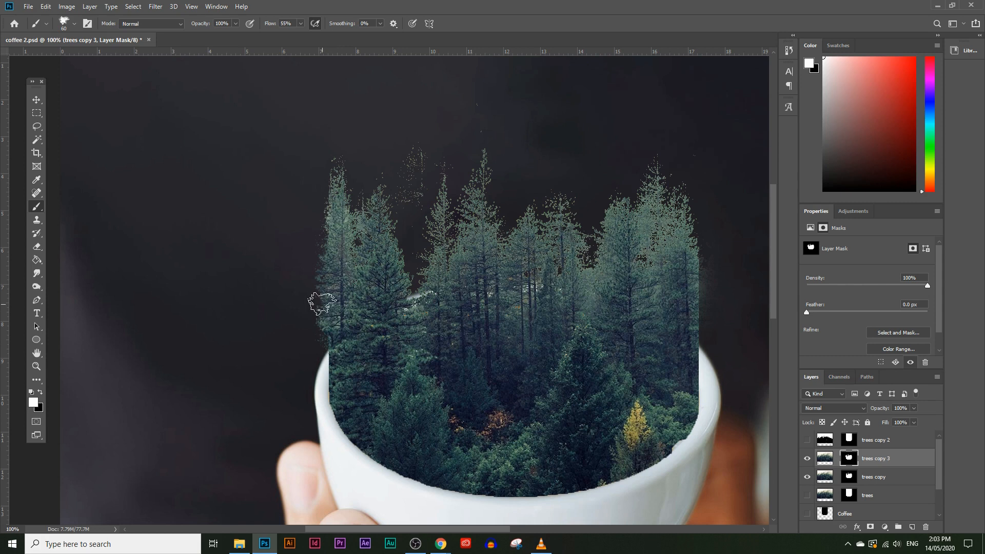
drag(319, 281, 324, 255)
- Reduce the brush to 6 px and paint fine branches sticking out of the leftmost tree
key(bracketleft)
key(bracketleft)
key(bracketleft)
key(bracketleft)
key(bracketleft)
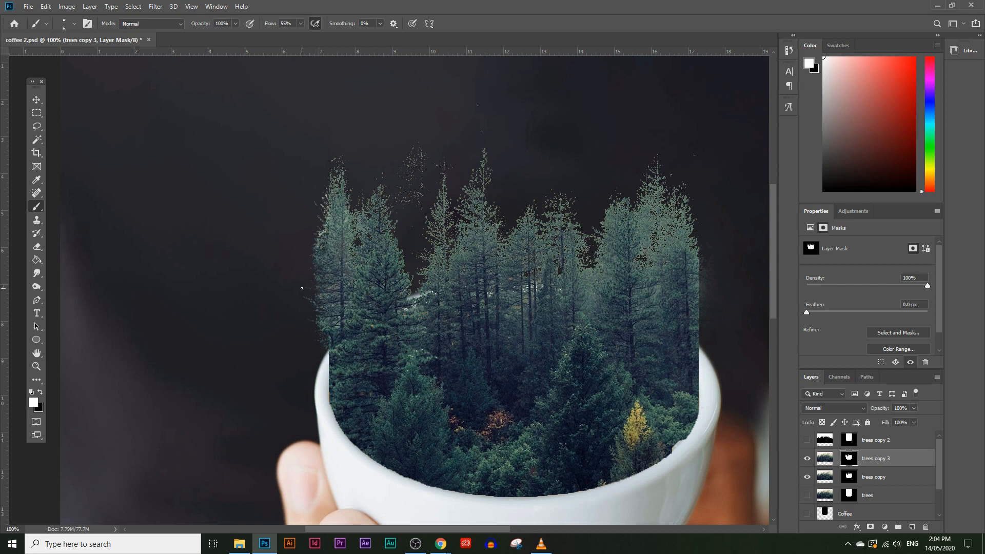
- Set the brush back to 60 px and paint irregular foliage over the cup's left inner rim
key(bracketright)
key(bracketright)
key(bracketright)
click(43, 367)
drag(322, 391, 365, 382)
click(36, 206)
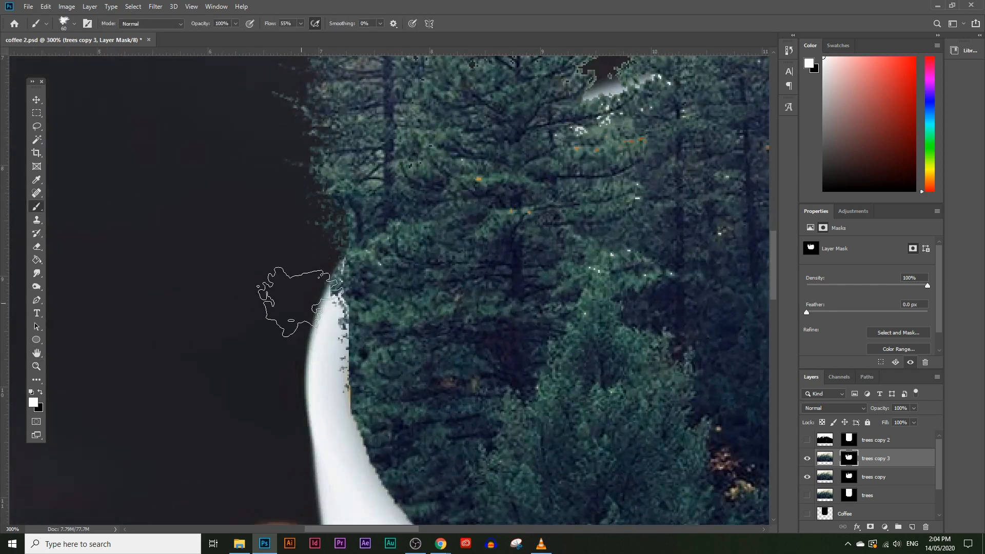
click(371, 329)
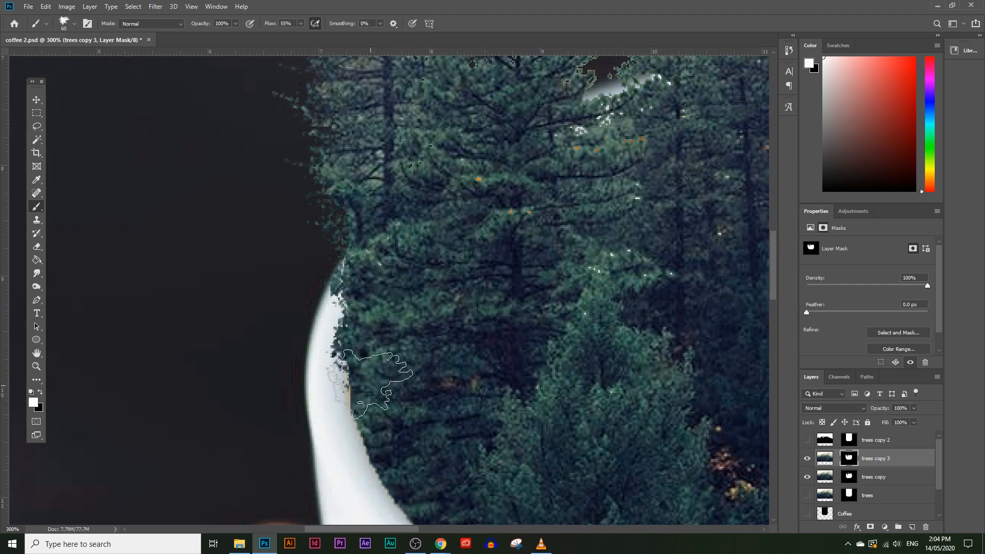
- Examine the forest's edges in the whole composite and up close at the left treetops
click(37, 366)
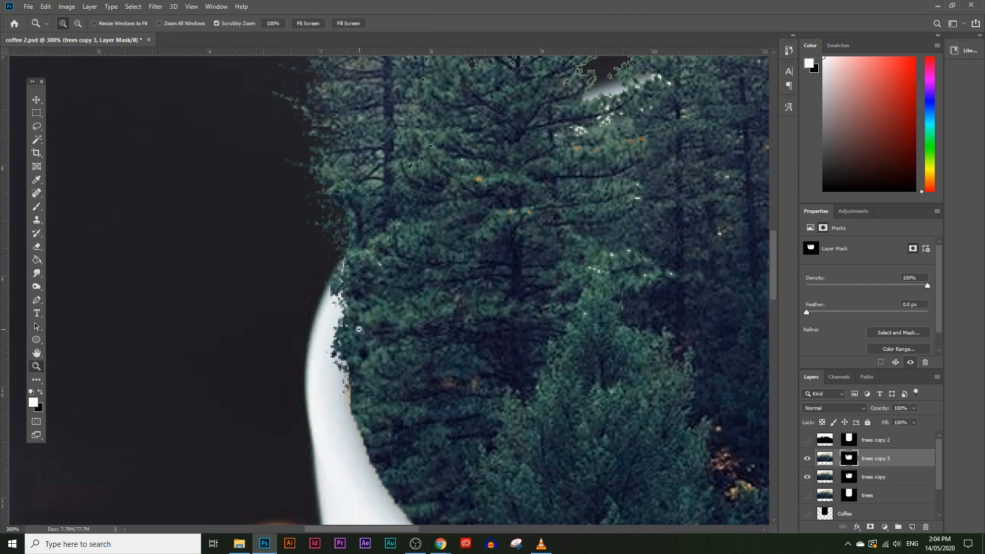
alt+click(359, 330)
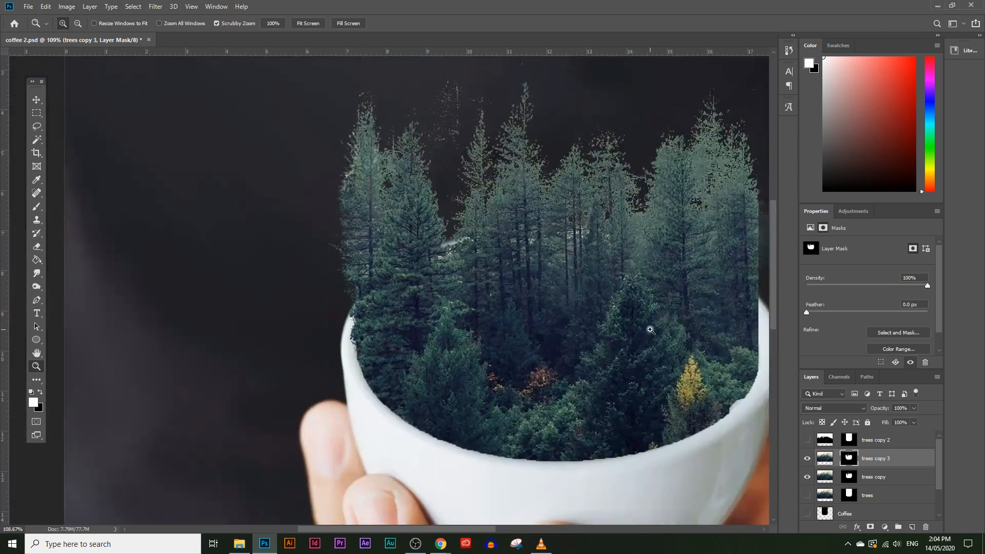
alt+click(409, 192)
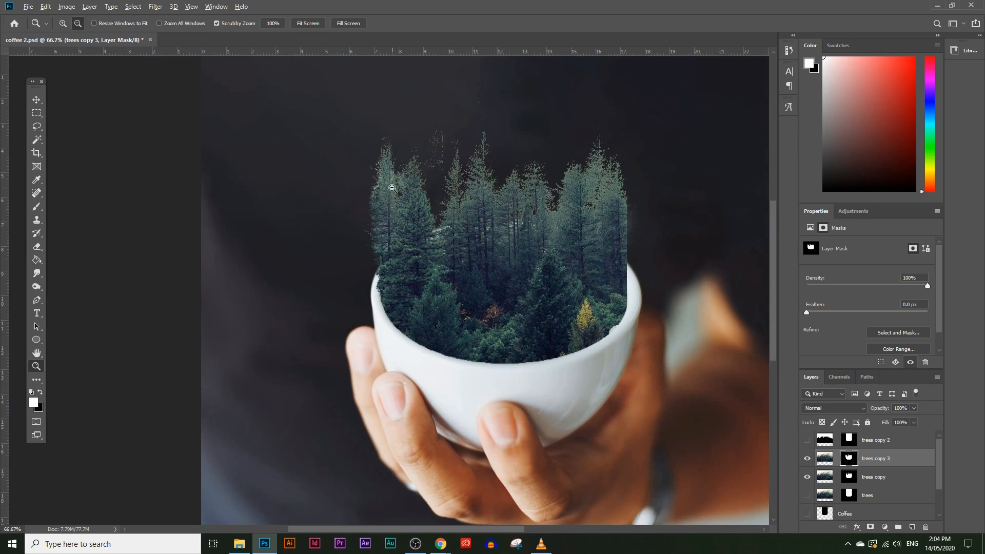
alt+click(384, 233)
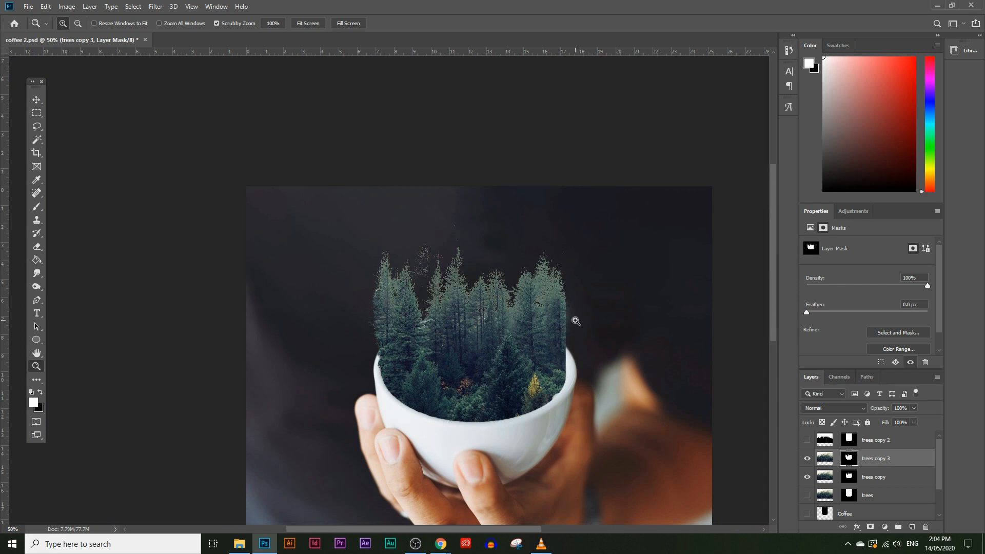
click(464, 270)
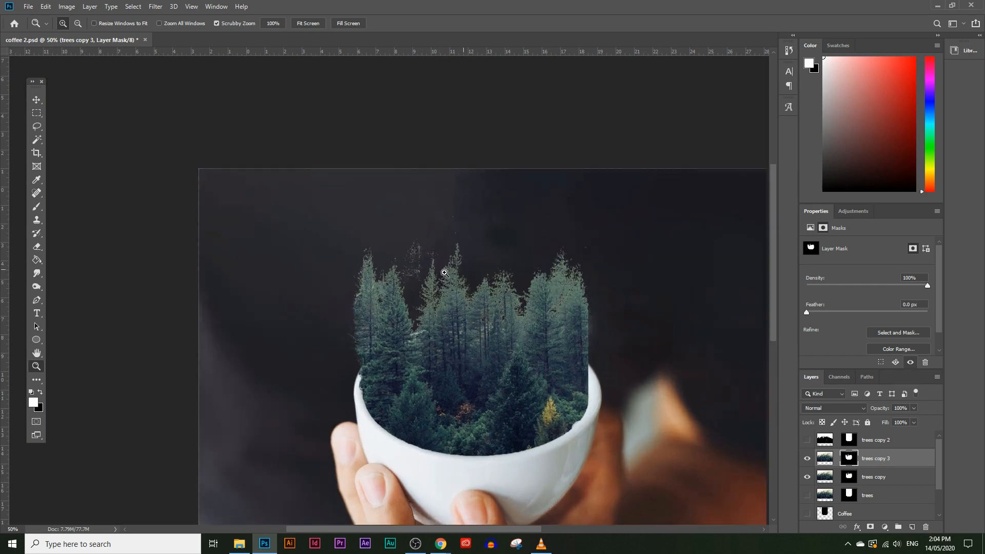
click(426, 308)
click(413, 316)
click(392, 323)
- Fill the gaps around the two leftmost treetops on the mask with the charcoal brush, adjusting it to 80 px
key(b)
scroll(464, 270, up, 2)
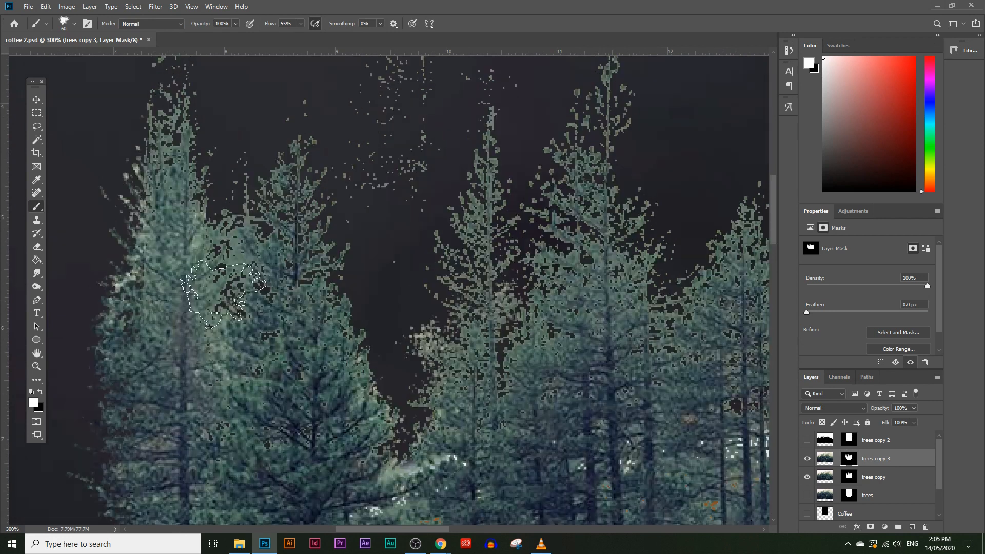
key(bracketleft)
key(bracketleft)
key(bracketleft)
key(bracketleft)
key(bracketleft)
key(bracketright)
key(bracketright)
key(bracketright)
key(bracketright)
key(bracketright)
key(bracketright)
key(bracketright)
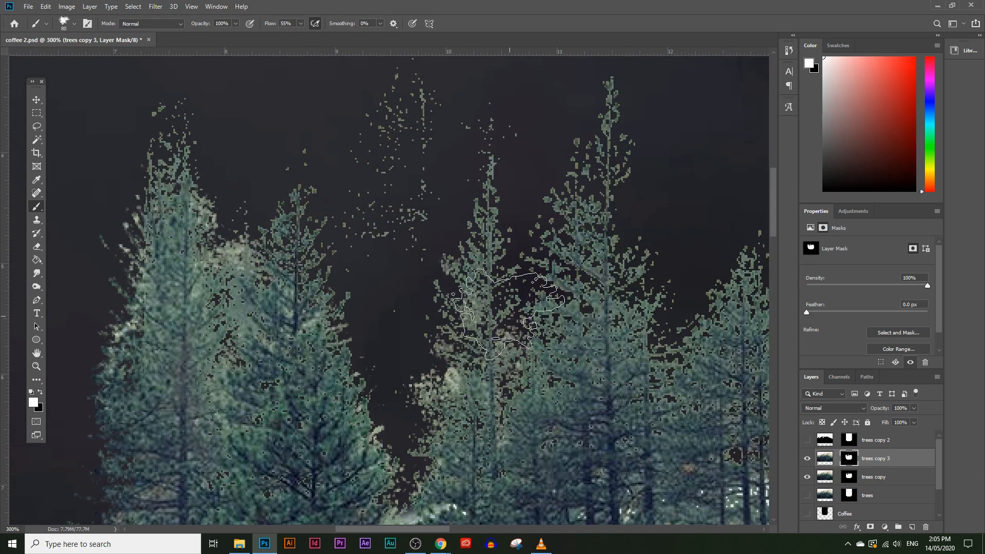
- Restore foliage on the two tall central trees, reducing the brush to 45 px, and touch up the left tree's edge
click(506, 312)
click(590, 251)
key(bracketleft)
key(bracketleft)
key(bracketleft)
key(bracketleft)
click(603, 179)
click(606, 244)
click(473, 344)
click(460, 295)
click(349, 371)
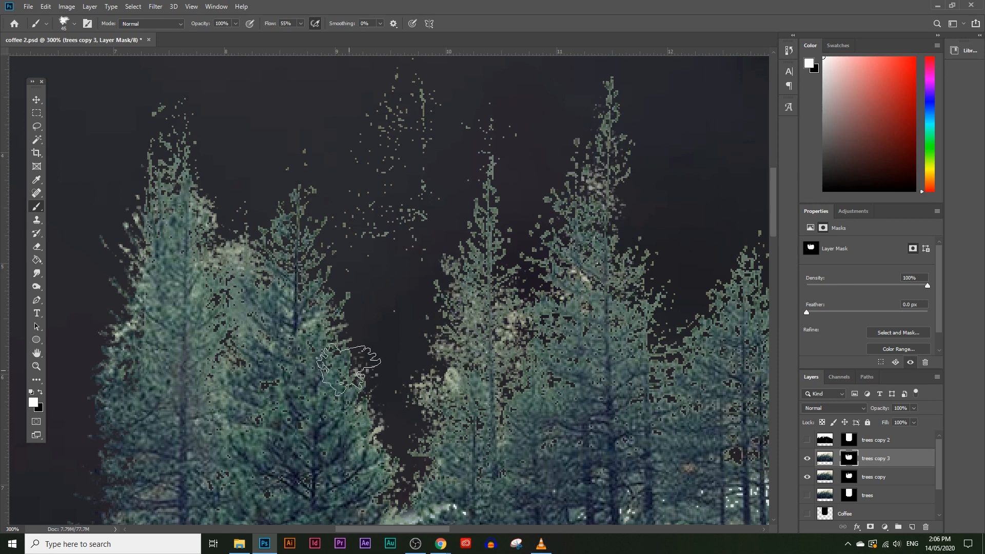
- Paint back foliage on the shorter treetops right of the tall central tree, enlarging the brush to 80 px
scroll(349, 371, down, 1)
scroll(390, 348, right, 3)
click(518, 224)
click(503, 416)
key(bracketright)
key(bracketright)
key(bracketright)
key(bracketright)
click(633, 218)
click(647, 245)
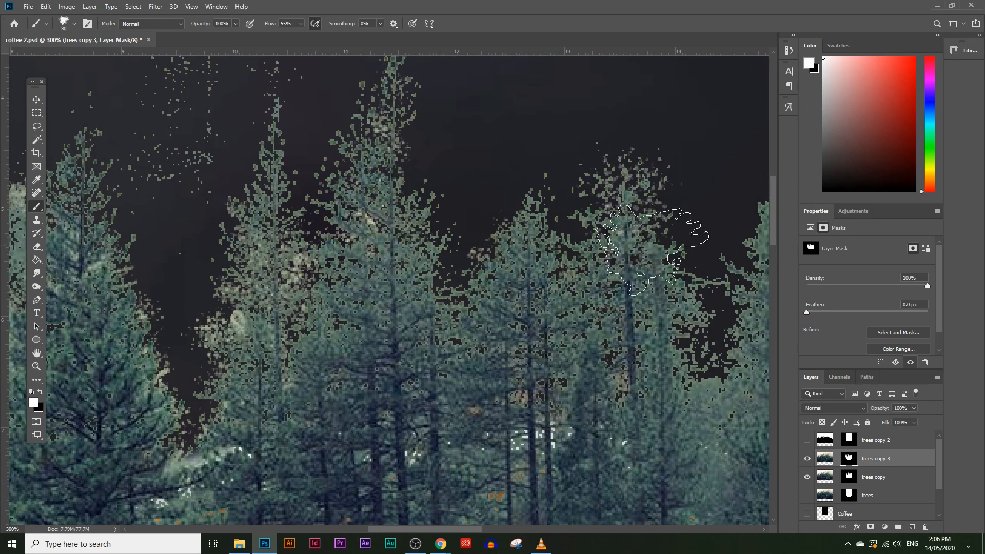
click(703, 360)
- Break up the forest's straight right edge down to the cup's rim with the 80 px charcoal brush
scroll(405, 221, right, 6)
alt+click(405, 221)
ctrl+click(433, 426)
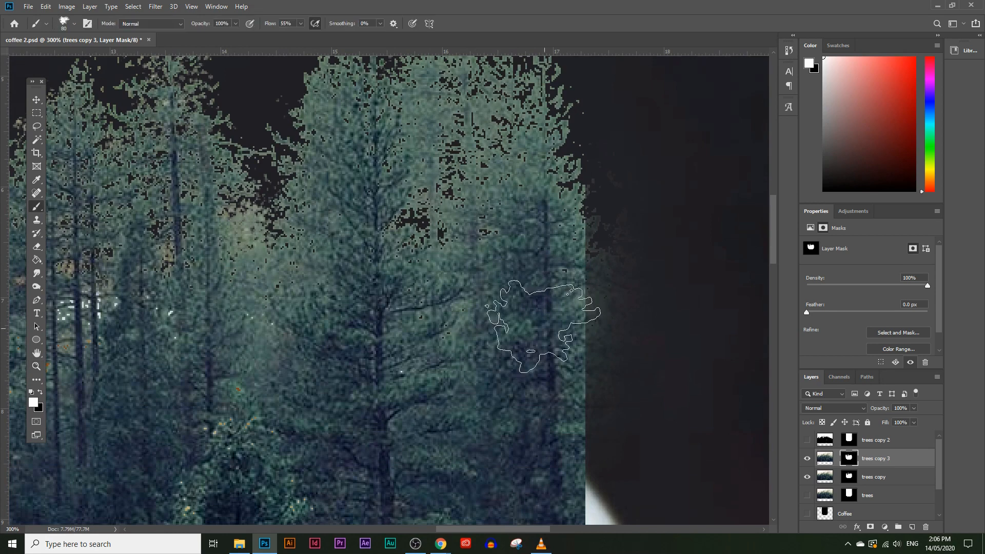
scroll(550, 401, down, 4)
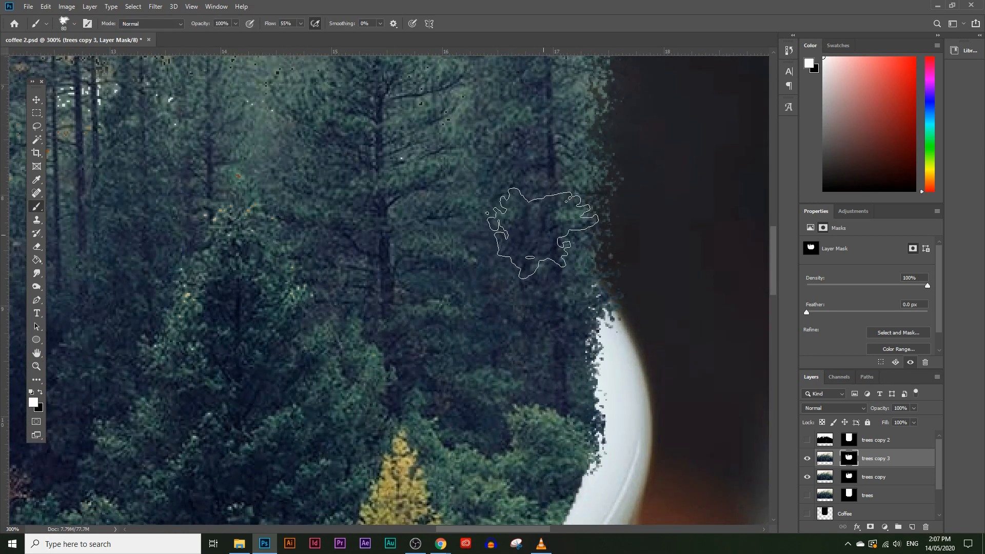
scroll(541, 234, up, 7)
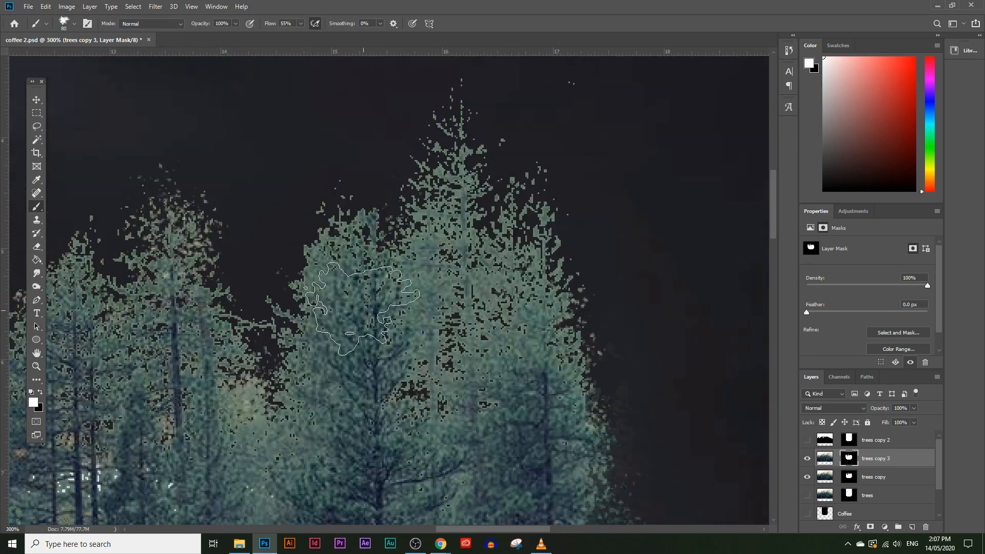
- Switch to a very small brush and paint fine branches along the forest's right edge
scroll(362, 308, down, 4)
scroll(629, 438, down, 3)
click(74, 24)
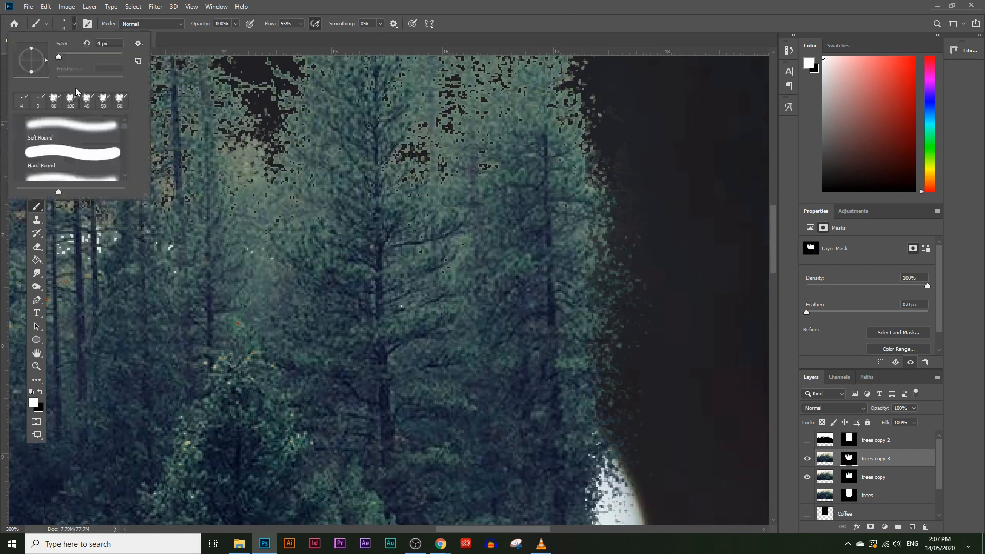
click(76, 88)
scroll(614, 342, up, 2)
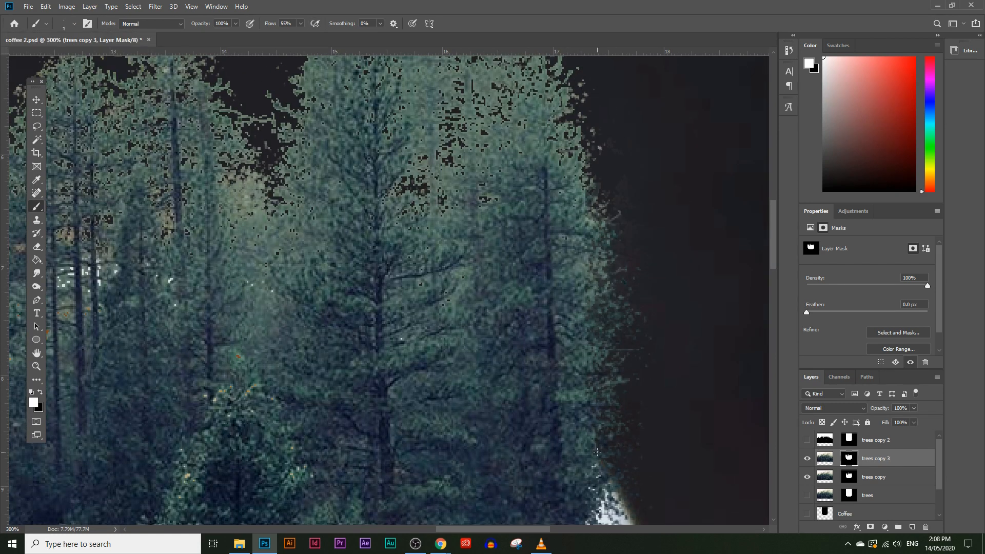
scroll(597, 452, down, 2)
scroll(594, 325, up, 5)
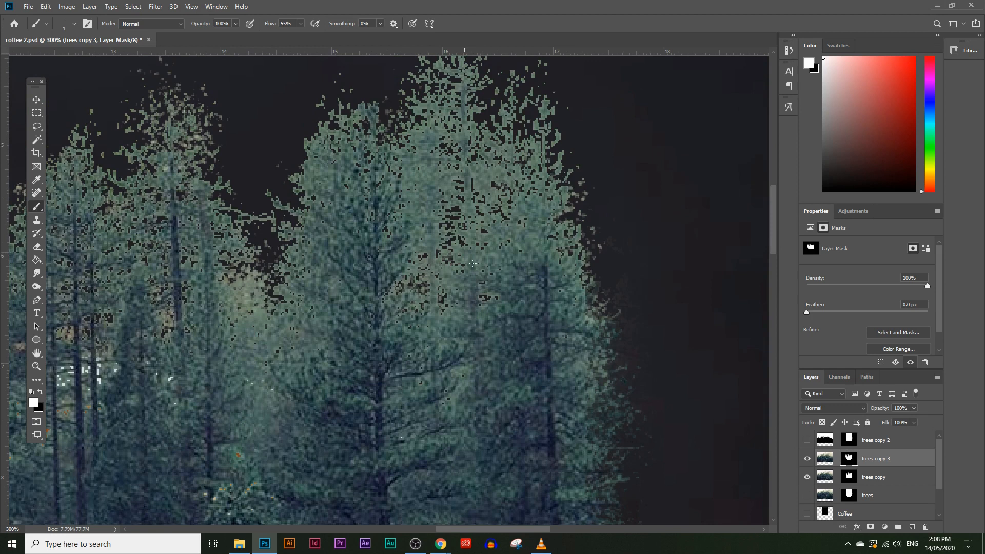
scroll(148, 246, left, 4)
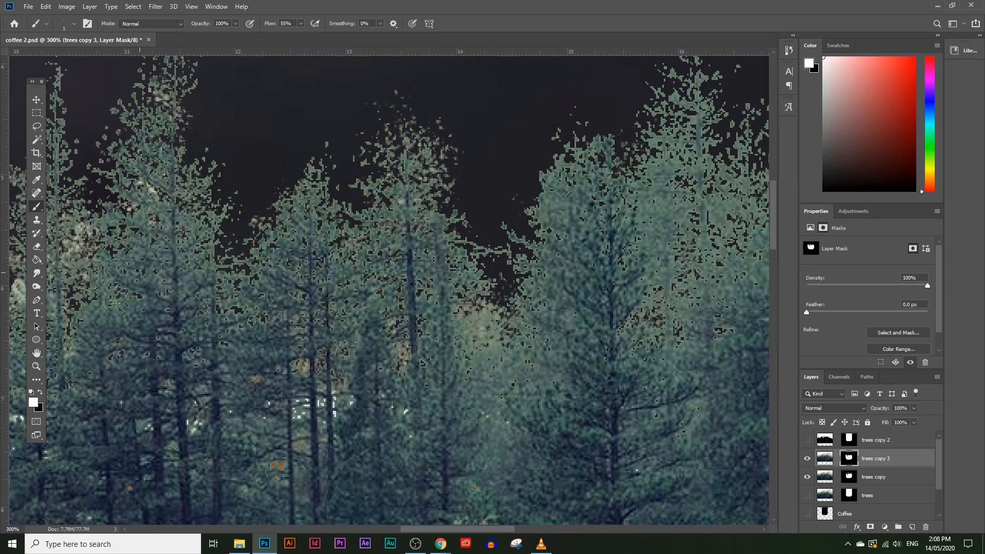
- Paint leafy foliage over the cup's front and right rim with the 80 px charcoal brush, and check the whole composite
click(37, 366)
alt+click(519, 228)
alt+click(519, 228)
click(428, 401)
click(429, 401)
click(37, 206)
click(73, 24)
click(51, 92)
scroll(598, 302, right, 4)
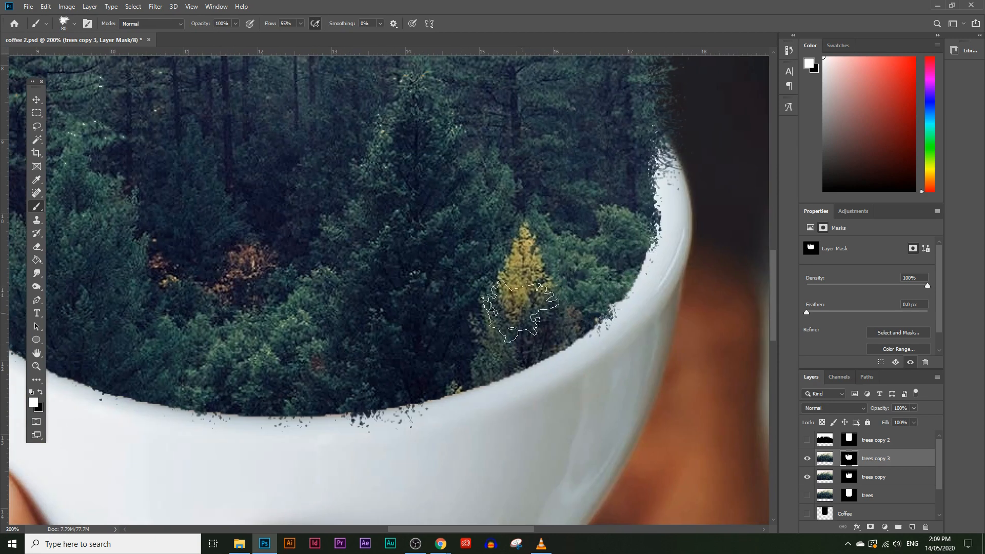
key(z)
alt+click(375, 404)
alt+click(375, 404)
scroll(405, 386, left, 1)
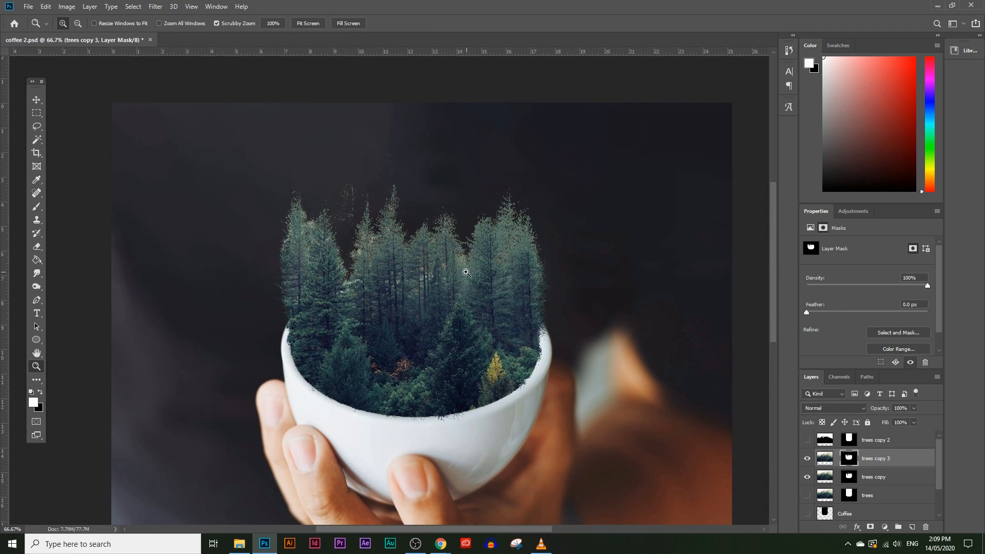
scroll(422, 191, down, 1)
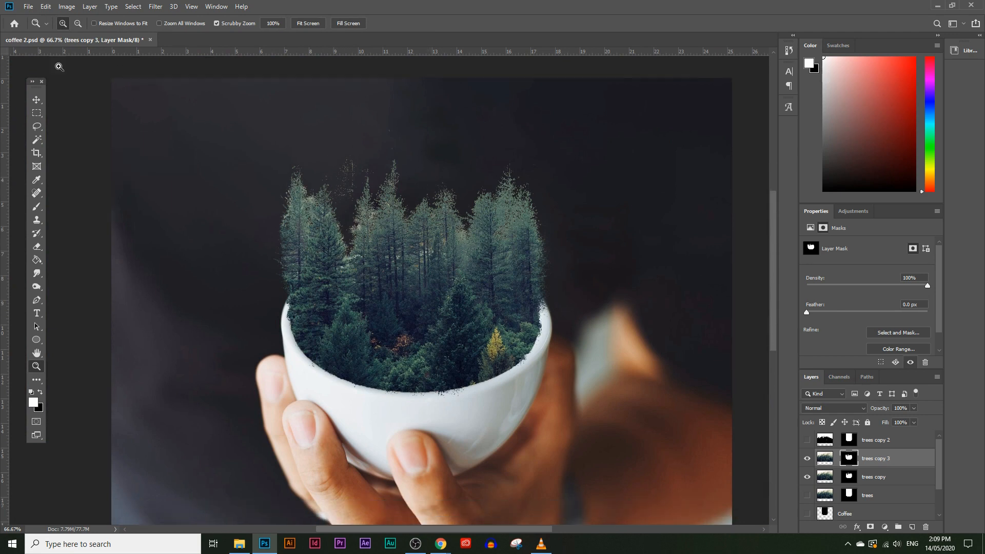
- Set a Soft Round brush to 448 px and 0% hardness, and paint white over the middle of the forest on the trees copy 3 mask
click(39, 207)
click(75, 24)
click(77, 143)
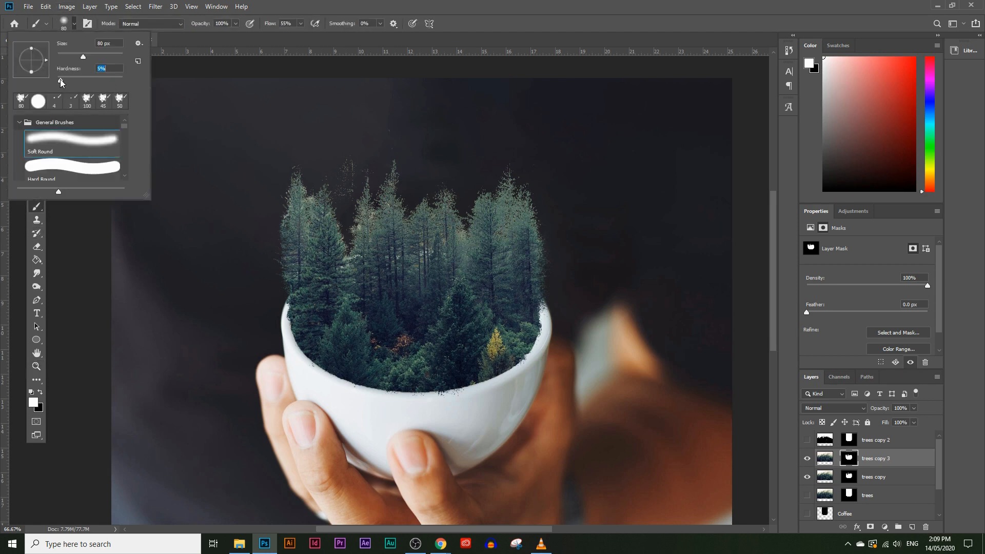
drag(97, 56, 110, 56)
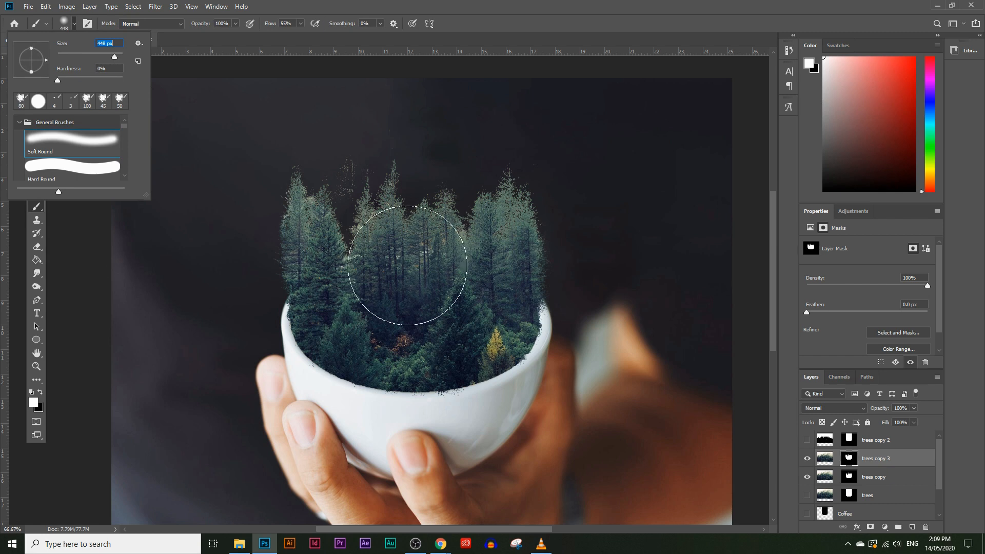
click(390, 300)
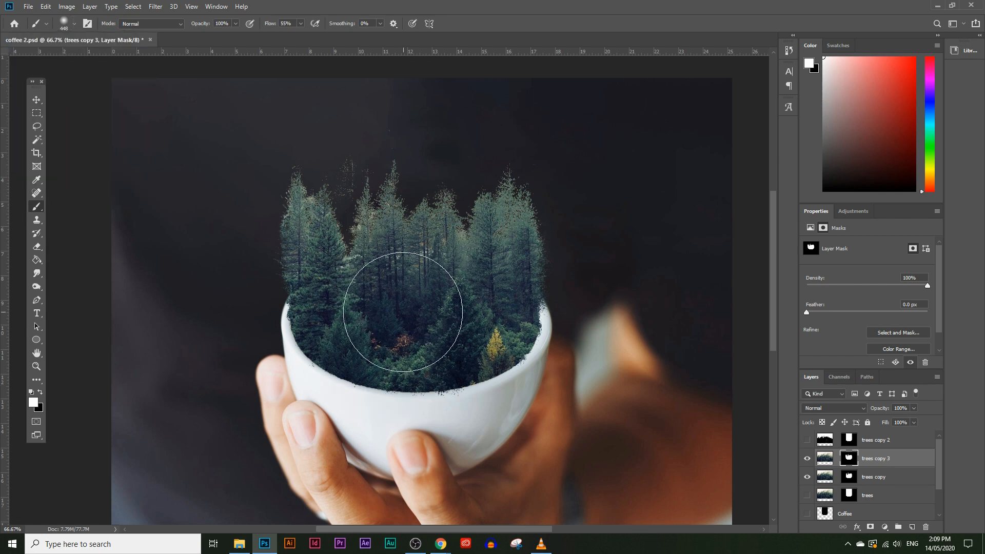
mouse_move(398, 319)
mouse_down()
mouse_move(365, 270)
mouse_move(407, 319)
mouse_move(467, 308)
mouse_move(462, 299)
mouse_move(465, 308)
mouse_move(472, 296)
mouse_up()
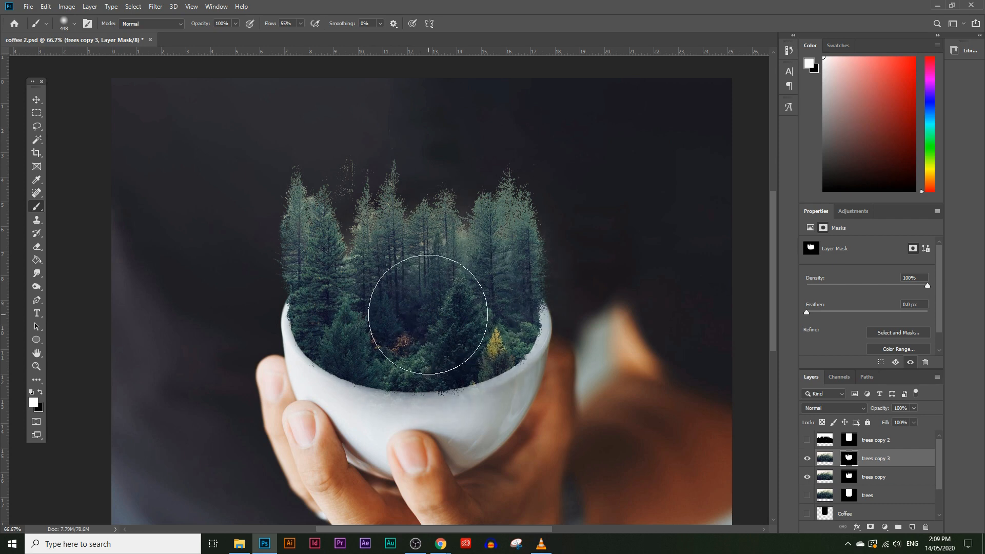
- Reduce the soft brush to 70 px and paint faint haze back between the treetops
key(bracketleft)
key(bracketleft)
key(bracketleft)
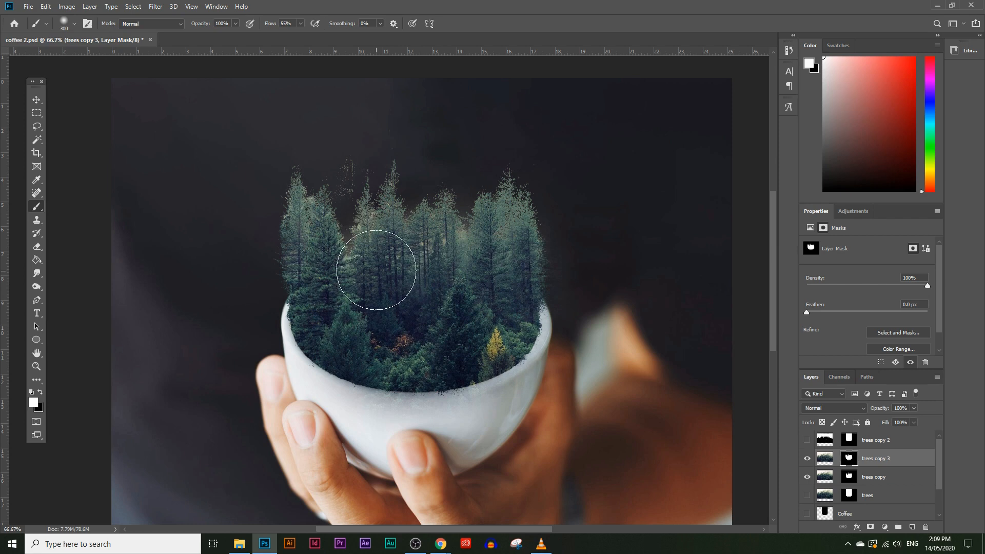
key(bracketleft)
key(bracketleft)
key(bracketleft)
key(bracketleft)
key(bracketleft)
key(bracketleft)
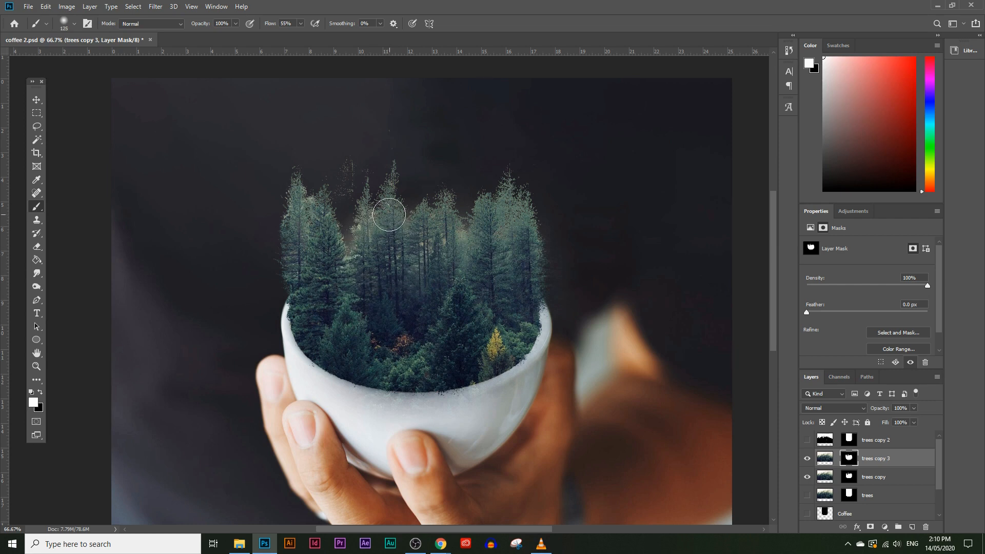
key(bracketleft)
key(bracketleft)
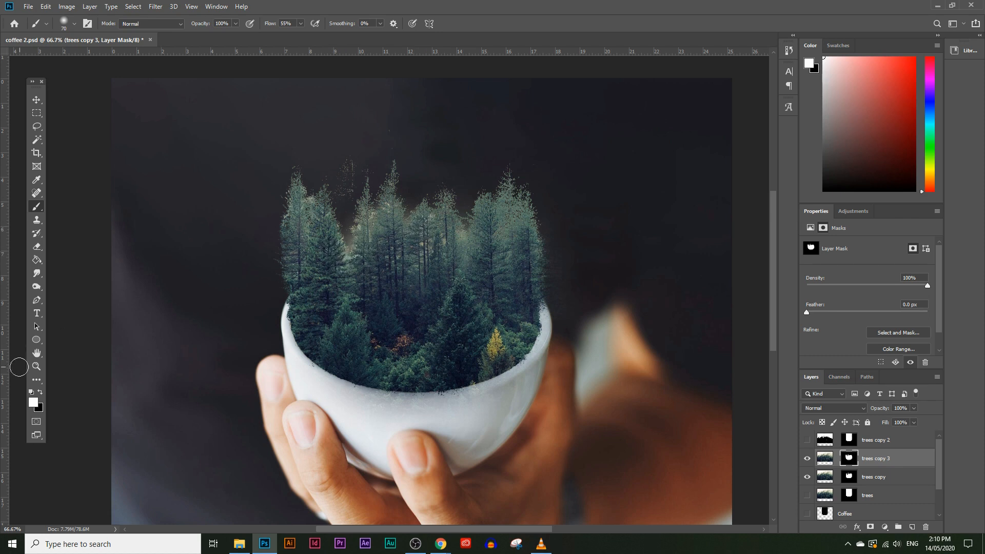
- Reveal soft haze in the gap between the left and central trees, reducing the brush to 45 px for finer areas
click(36, 366)
click(342, 245)
click(352, 276)
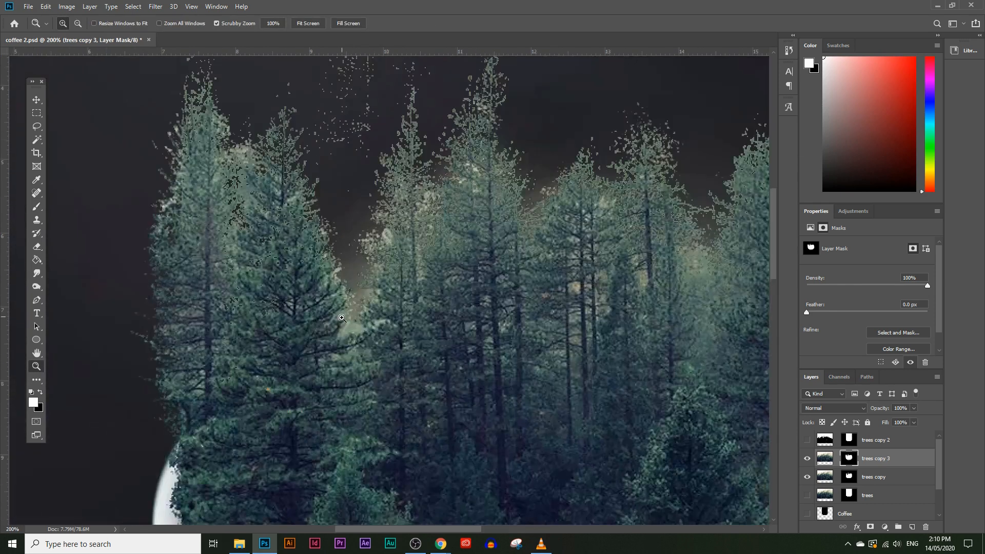
click(37, 207)
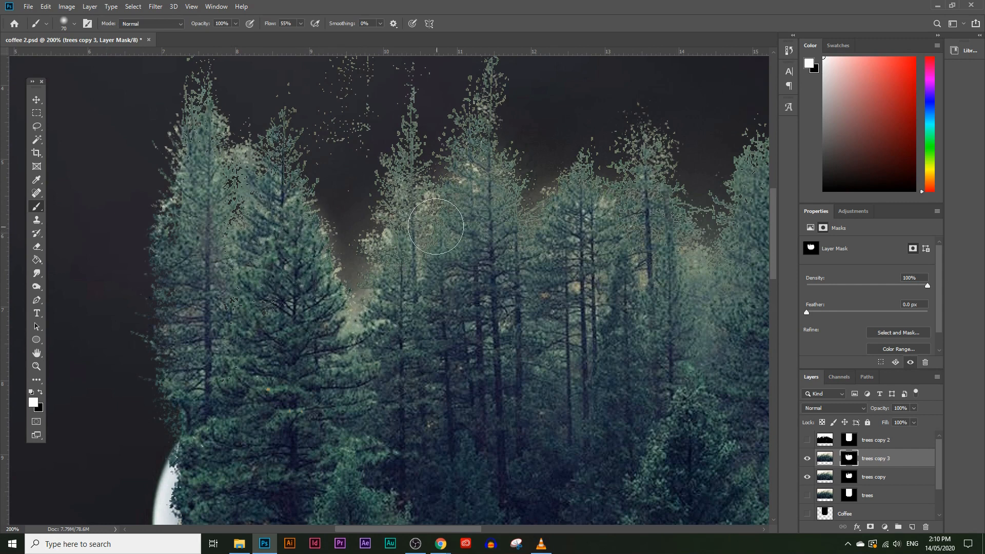
key(bracketleft)
key(bracketleft)
key(bracketleft)
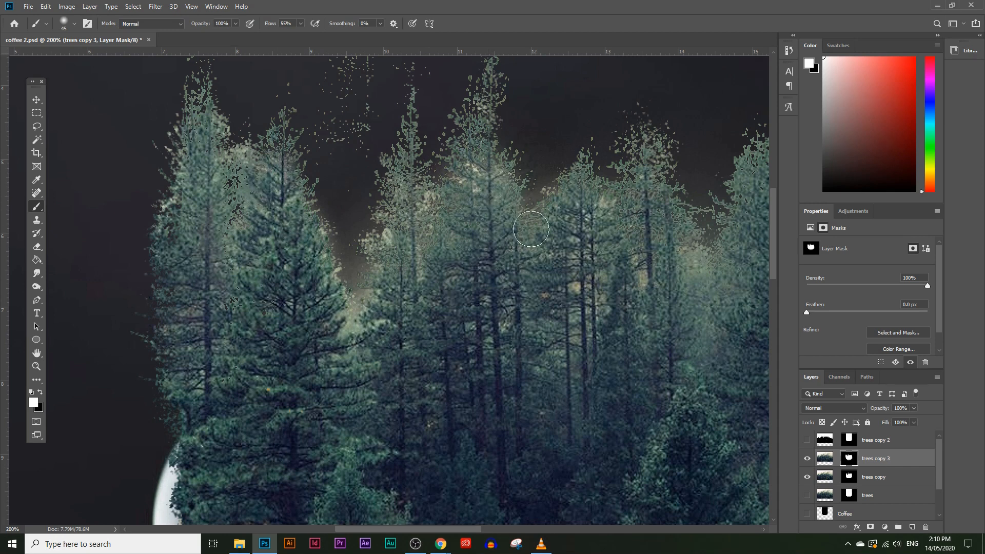
- Check the whole composite and enlarge the soft brush to 600 px
click(34, 367)
alt+click(350, 331)
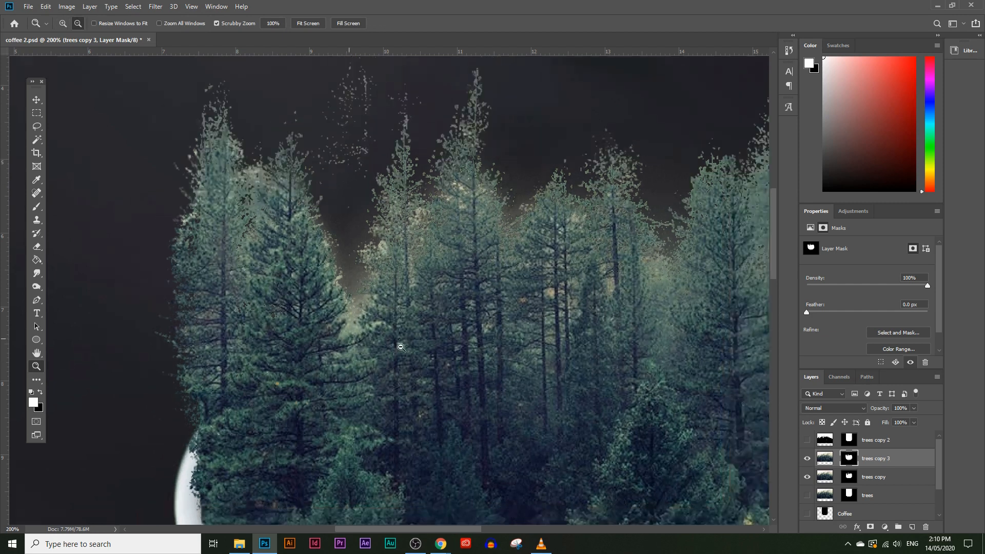
alt+click(434, 353)
alt+click(441, 347)
scroll(445, 341, down, 1)
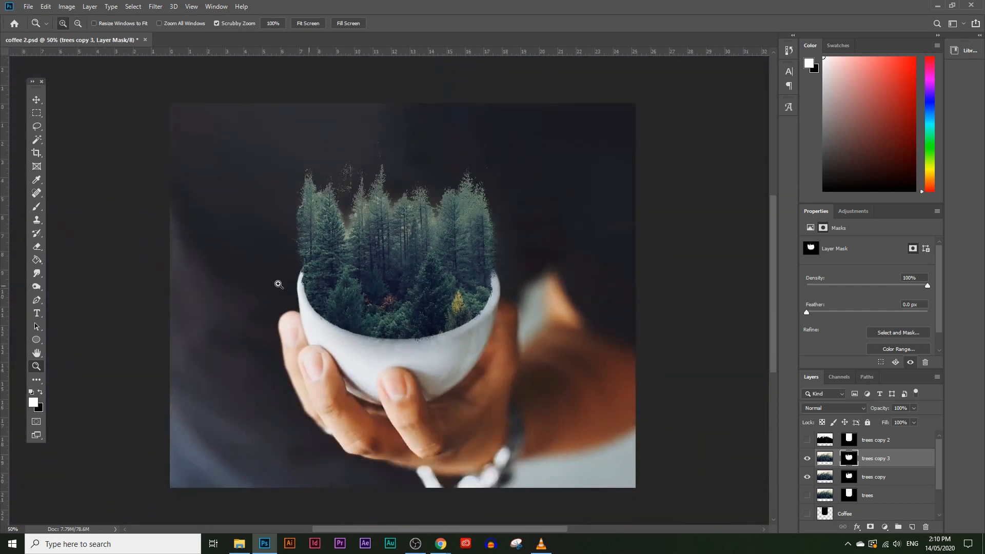
click(37, 211)
key(bracketright)
key(bracketright)
key(bracketright)
key(bracketright)
key(bracketright)
key(bracketright)
key(bracketright)
key(bracketright)
key(bracketright)
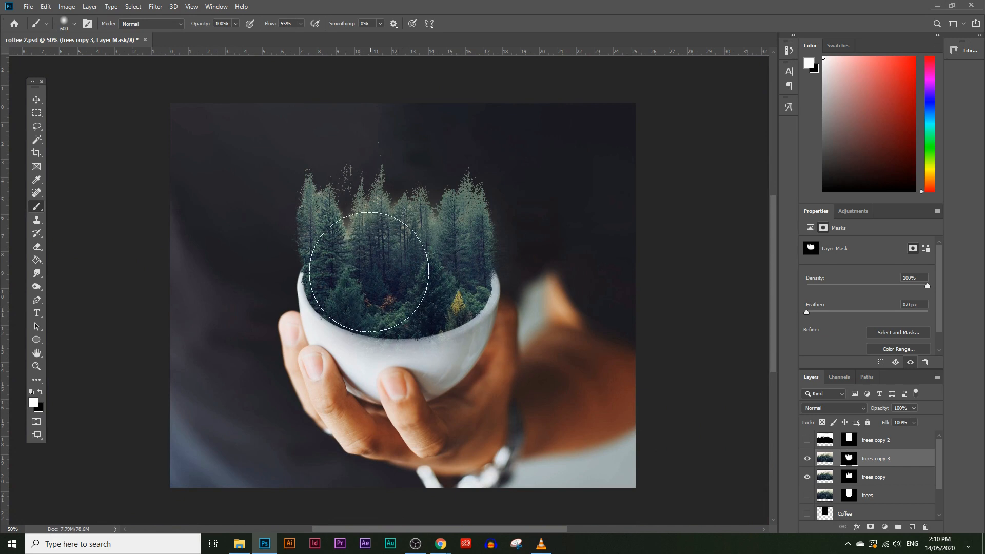
- Load the trees layer's mask as a selection and invert it to target the area outside the forest
click(37, 367)
click(361, 306)
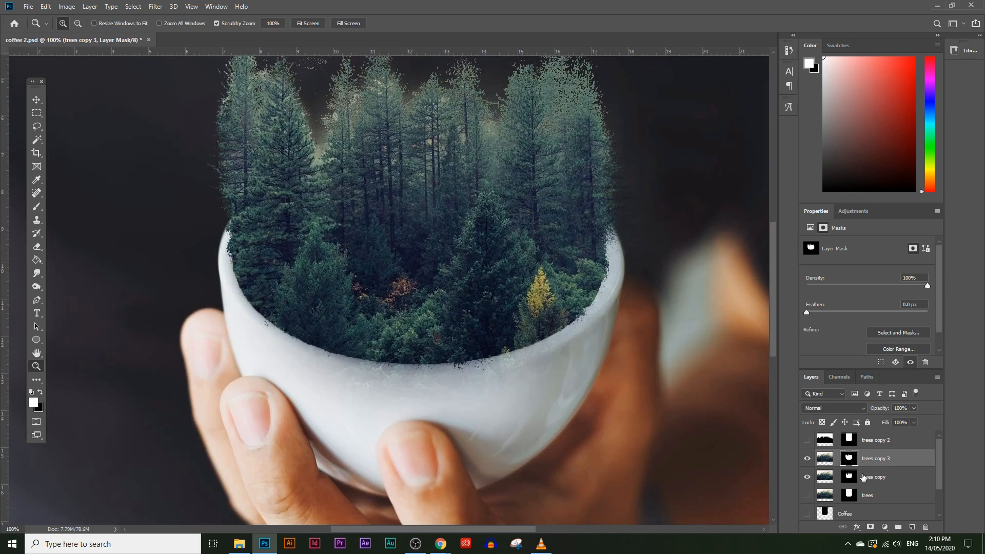
ctrl+click(853, 495)
click(133, 6)
click(146, 50)
- Paint the cup's front and rim clean with the 600 px soft brush in black (#000000), and deselect
click(36, 207)
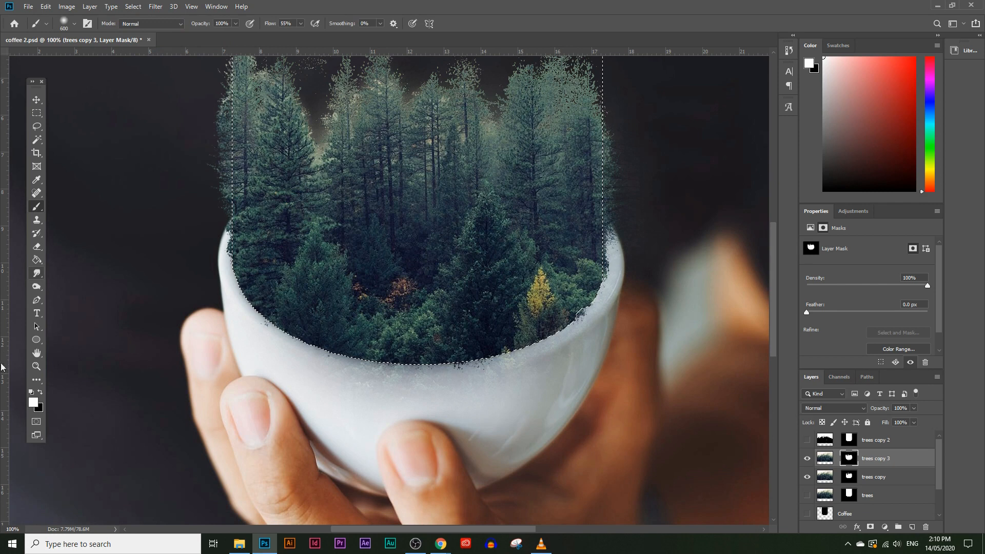
click(34, 403)
click(644, 318)
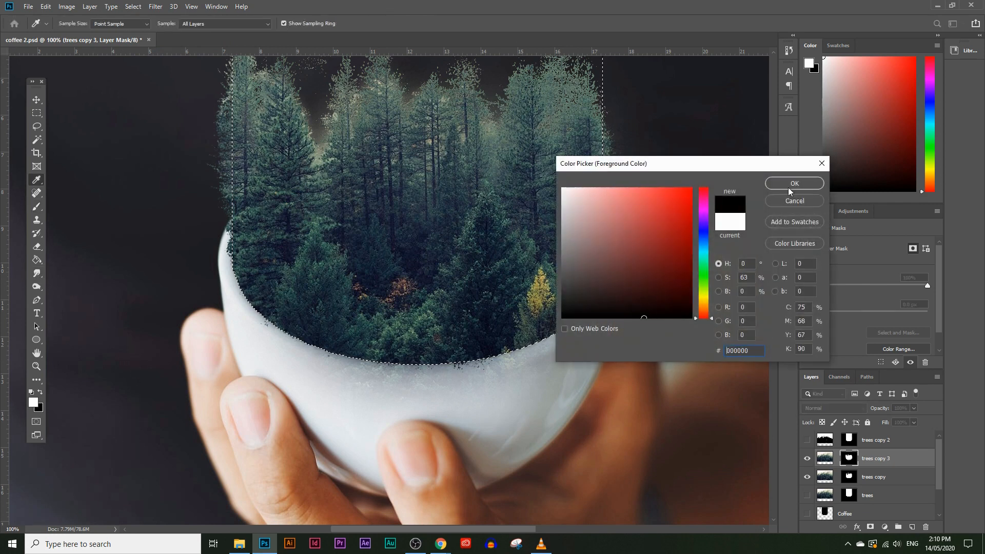
click(788, 188)
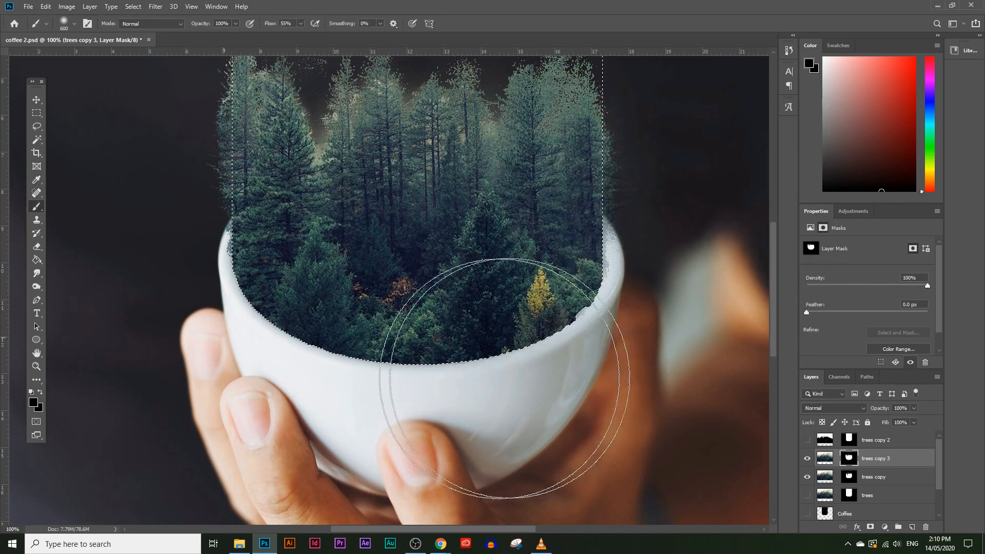
scroll(363, 385, up, 3)
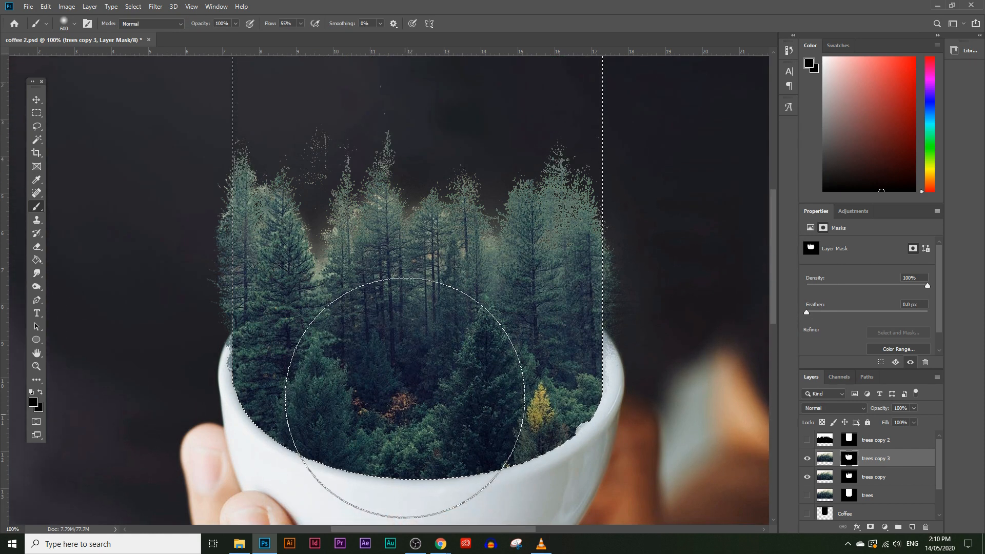
key(ctrl+d)
scroll(413, 399, right, 1)
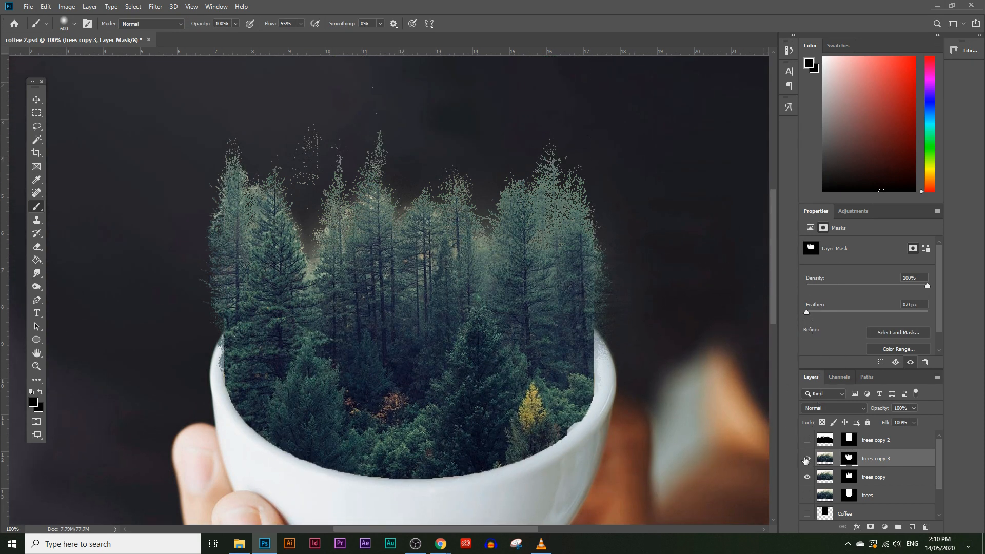
- Load the trees mask as a selection, paint white (#ffffff) to reveal misty forest above the treetops, and deselect
ctrl+click(849, 495)
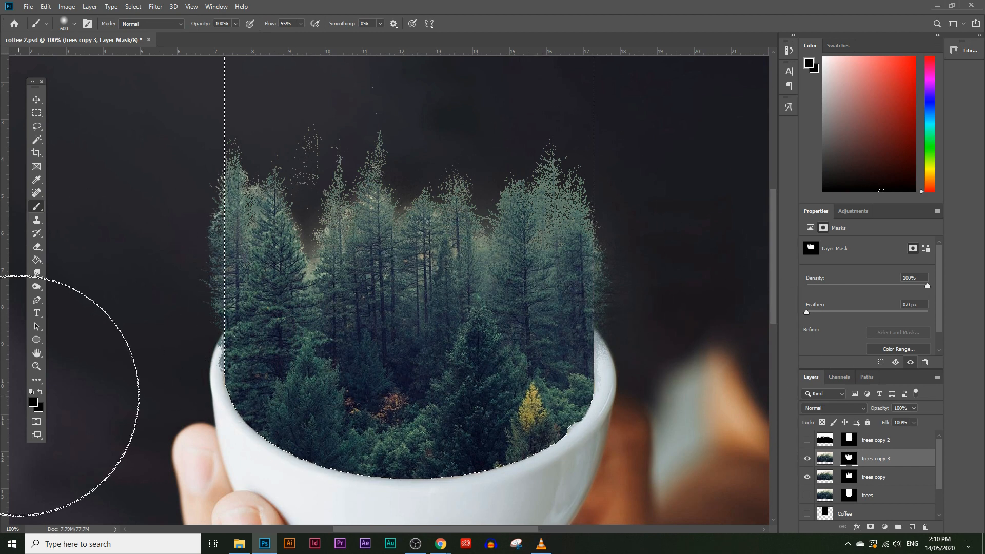
click(32, 406)
click(563, 188)
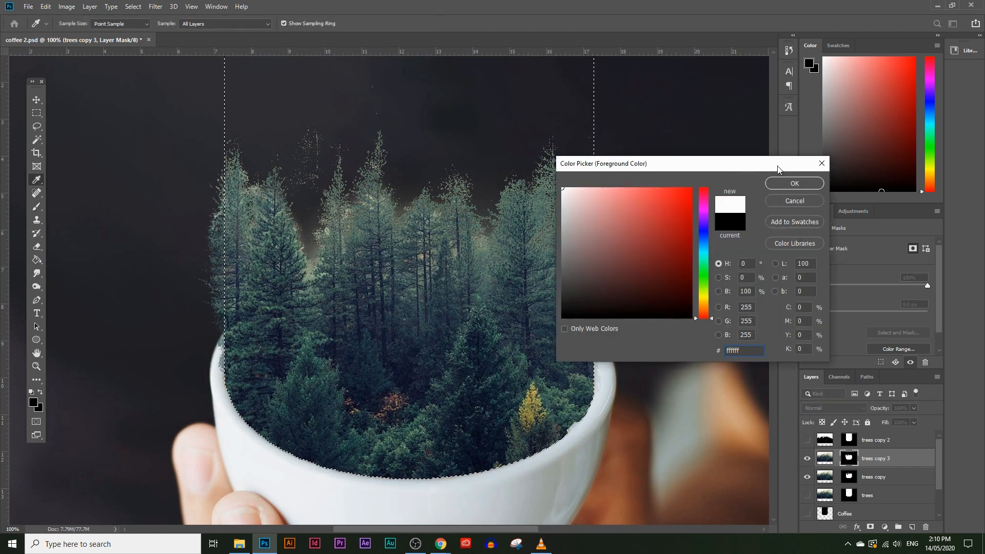
click(794, 184)
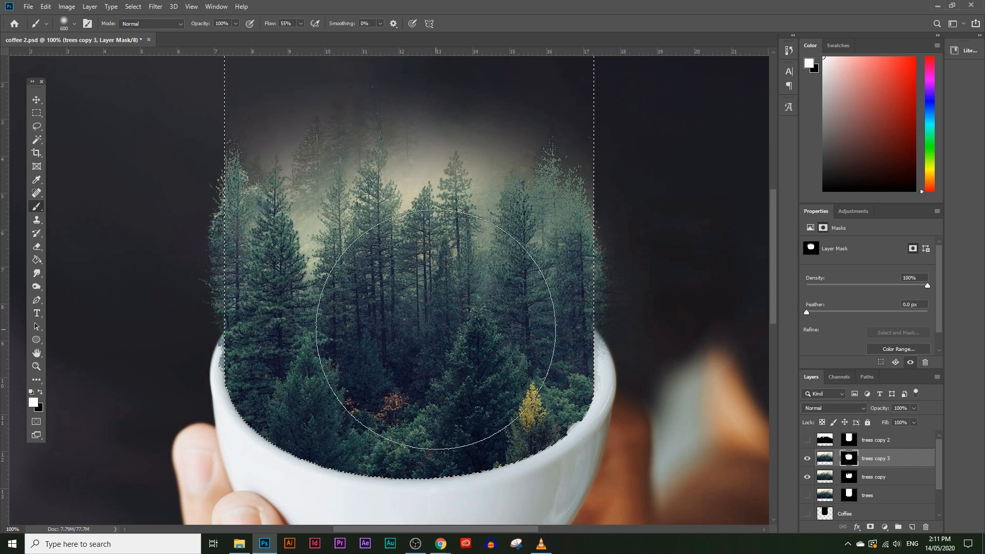
key(ctrl+d)
- Fade the hard vertical edges of the mist above the forest with the 600 px soft brush in black (#000000)
scroll(472, 343, up, 4)
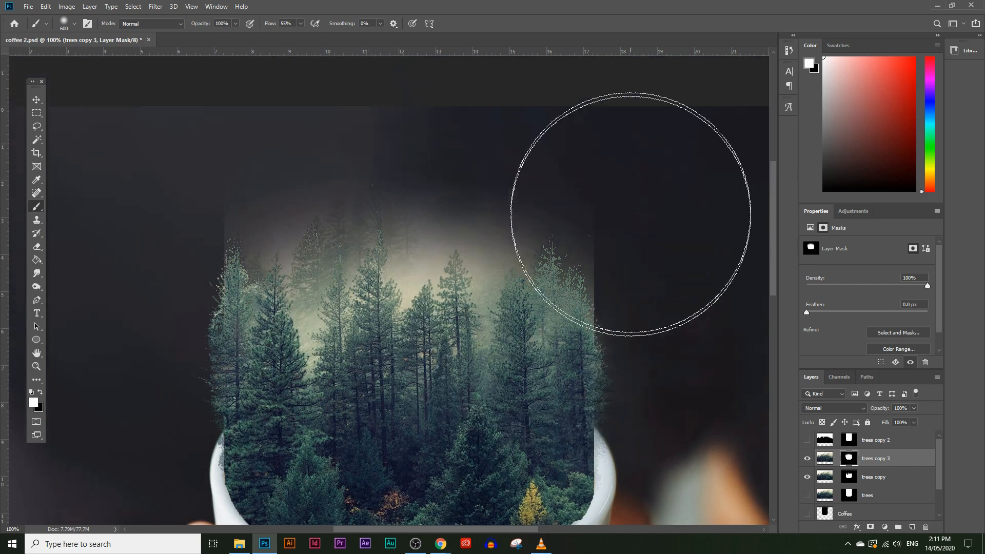
click(34, 407)
click(597, 317)
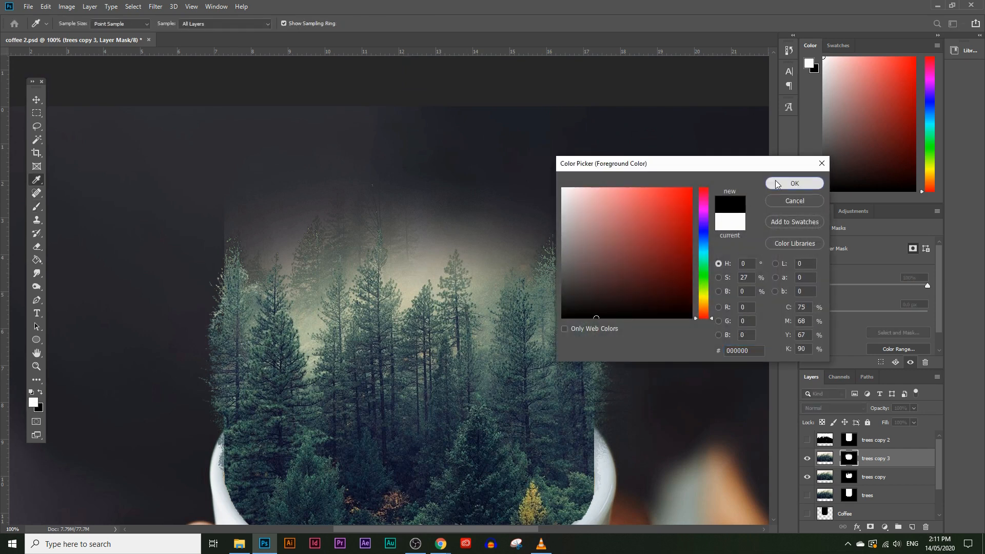
click(795, 183)
key(b)
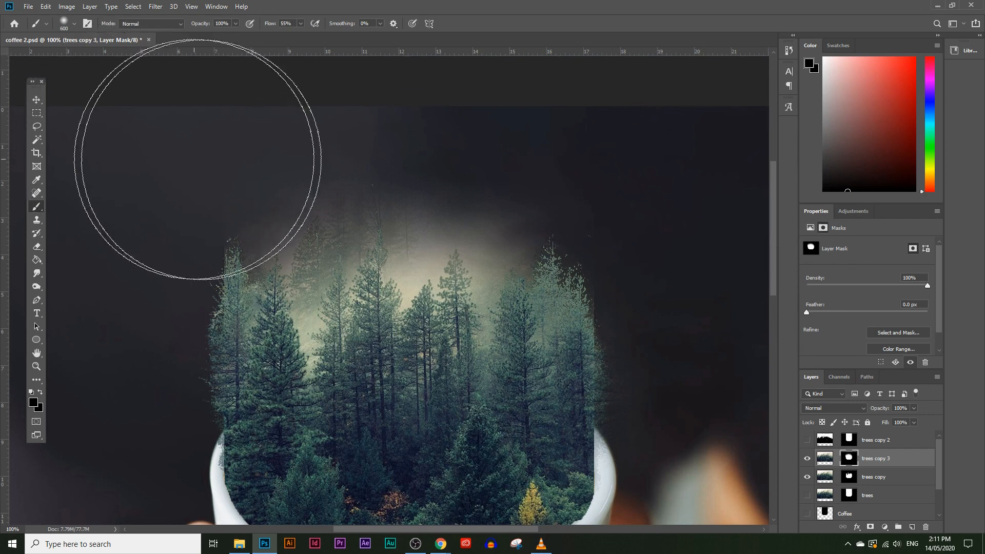
- Hide the trees copy layer and check the whole composite
scroll(567, 352, down, 3)
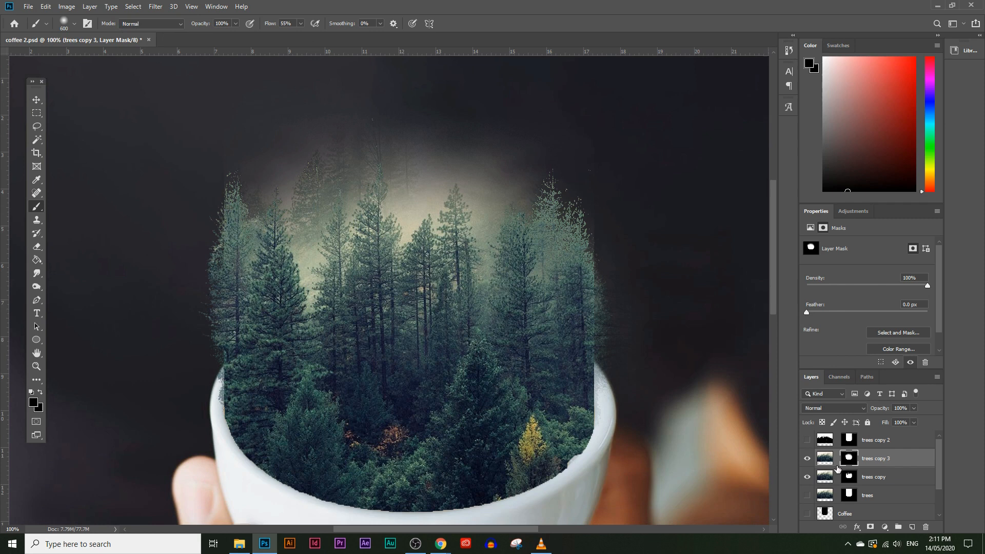
click(807, 476)
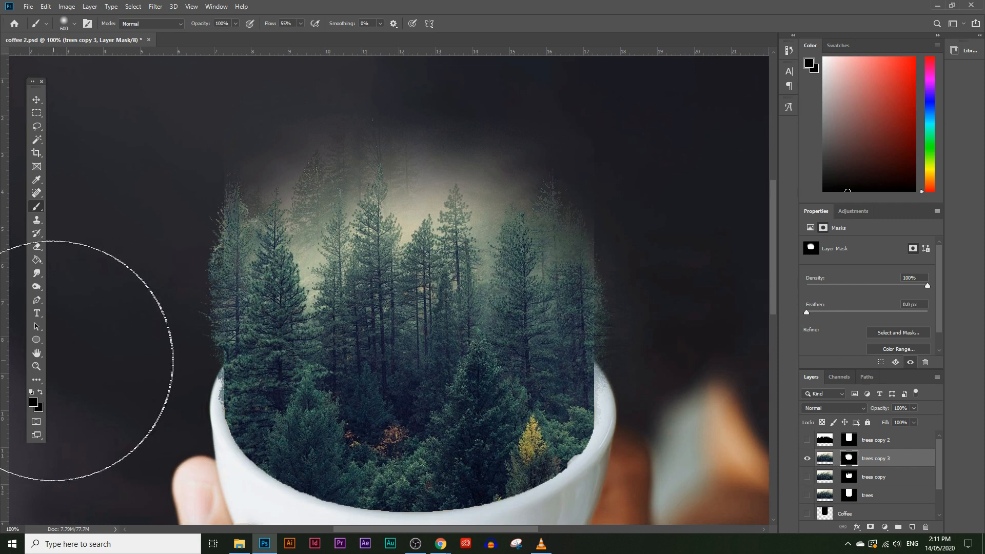
click(36, 366)
alt+click(341, 352)
alt+click(321, 187)
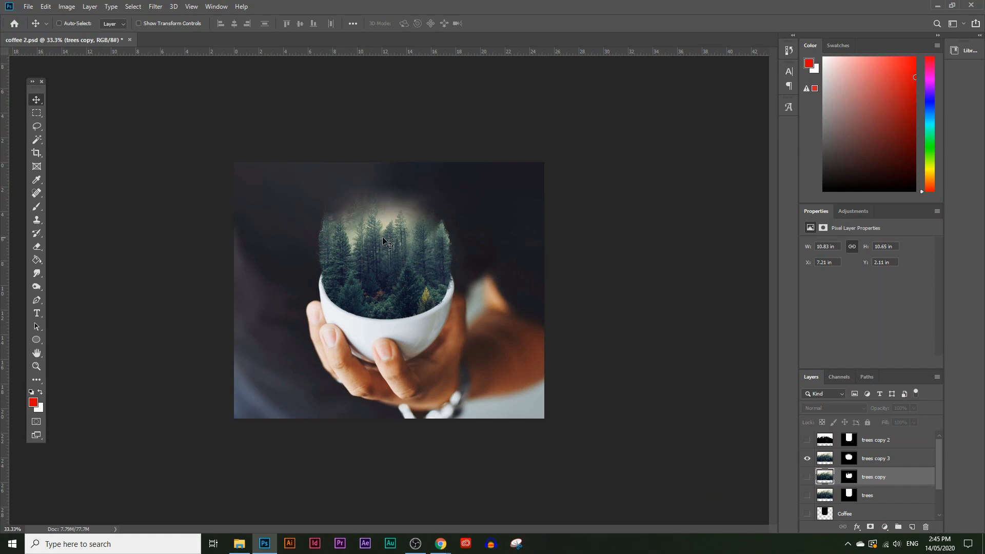
- Switch to the Pexels page in Chrome and copy the full moon photo
mouse_move(441, 544)
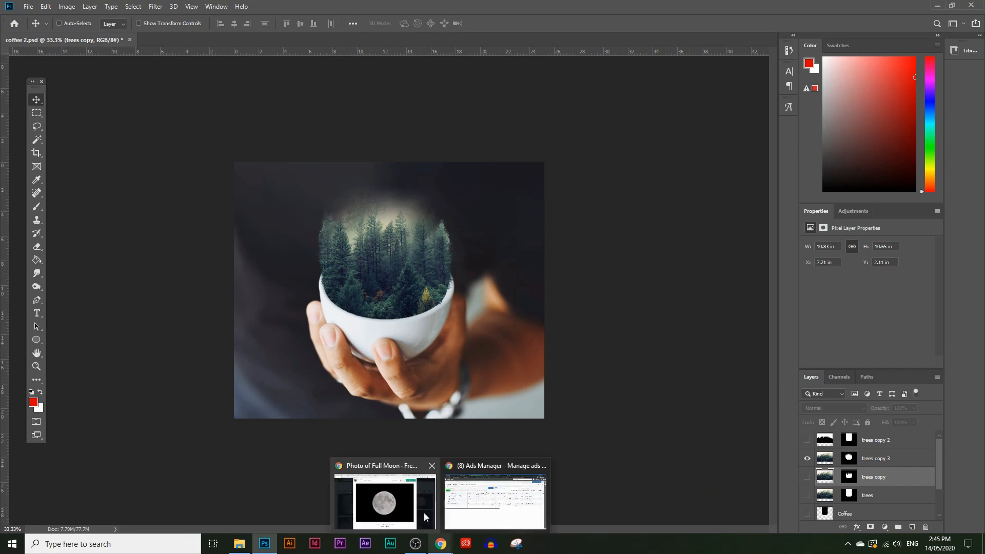
click(387, 503)
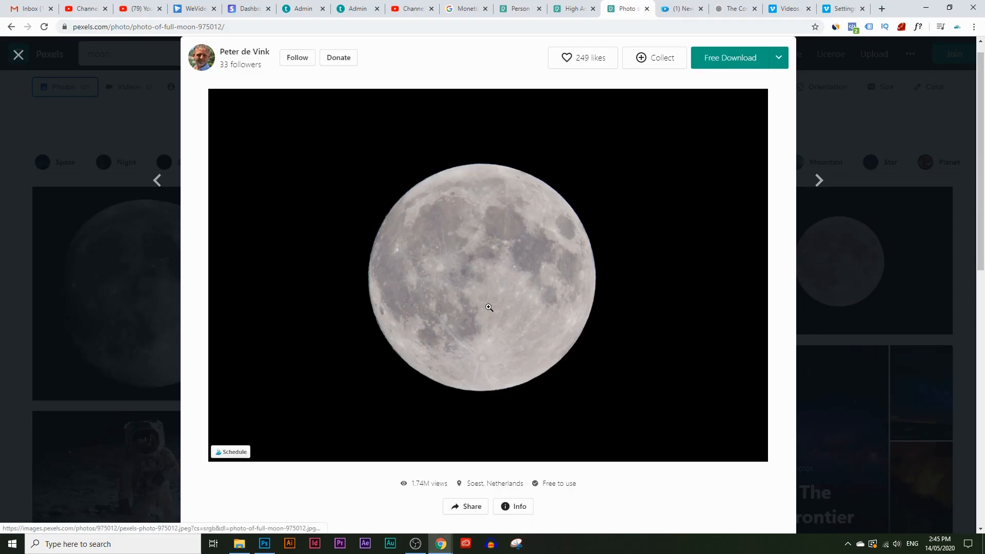
right_click(329, 192)
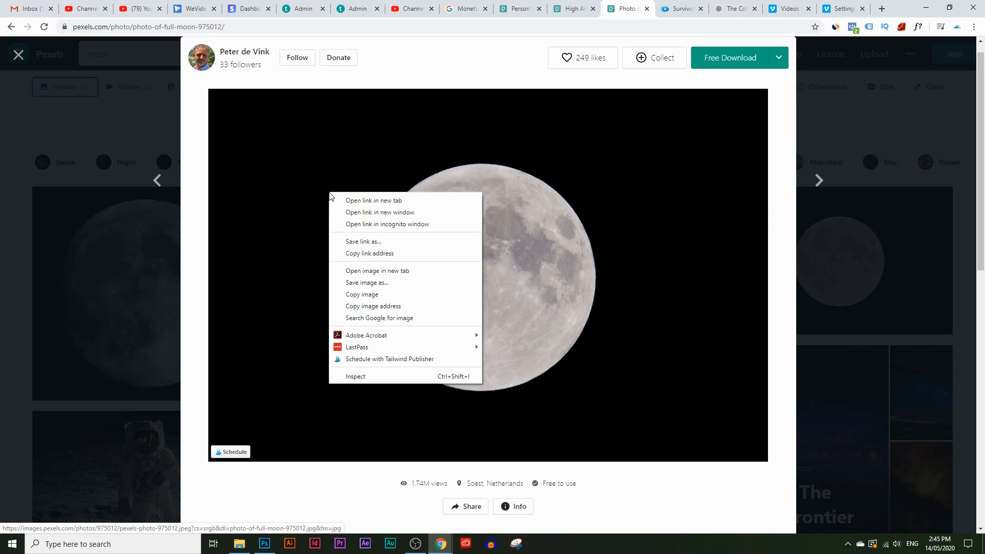
click(411, 294)
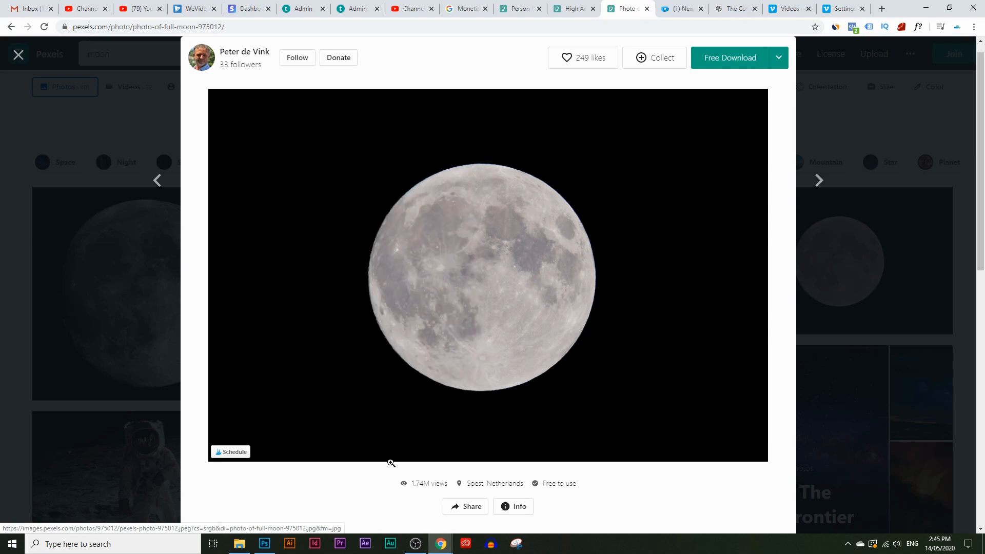
- Return to Photoshop and paste the moon photo as a new layer directly above trees copy
click(264, 544)
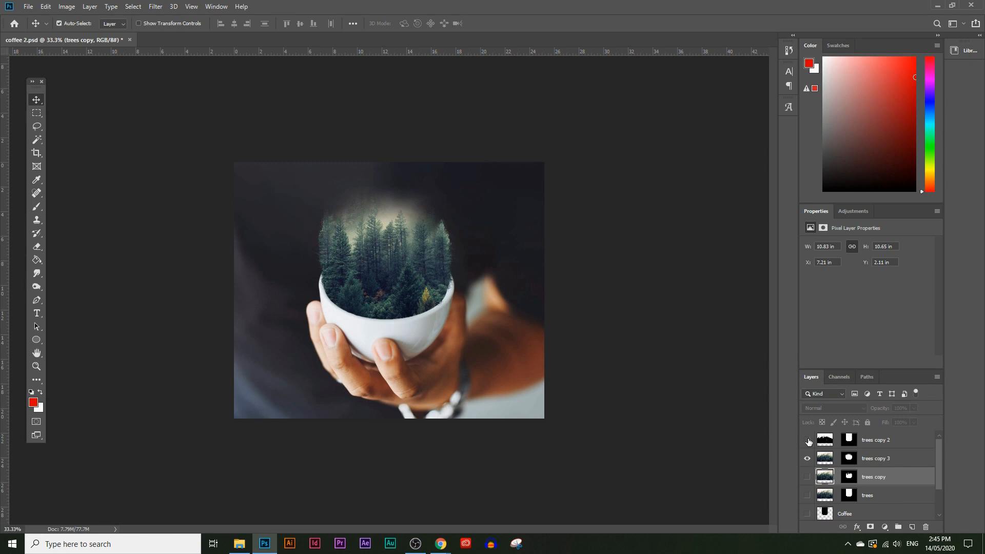
key(ctrl+v)
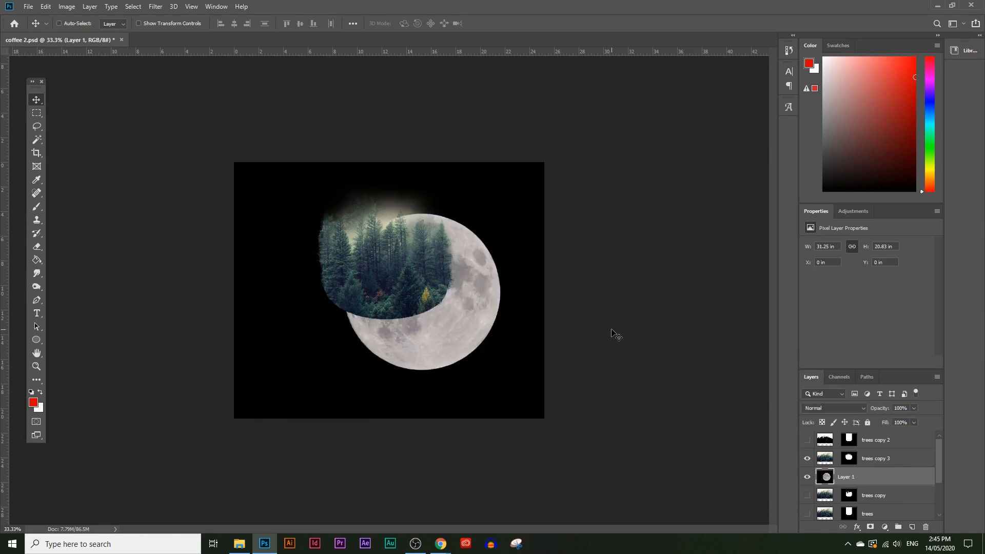
key(ctrl)
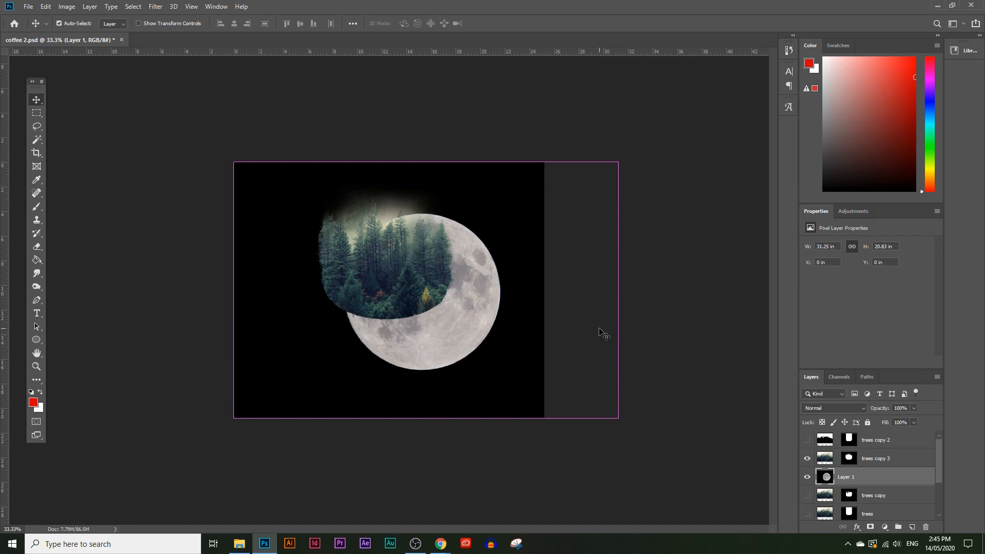
- Scale the moon photo down to about 8.69 × 5.79 in and place it over the upper-left edge of the forest
key(ctrl+t)
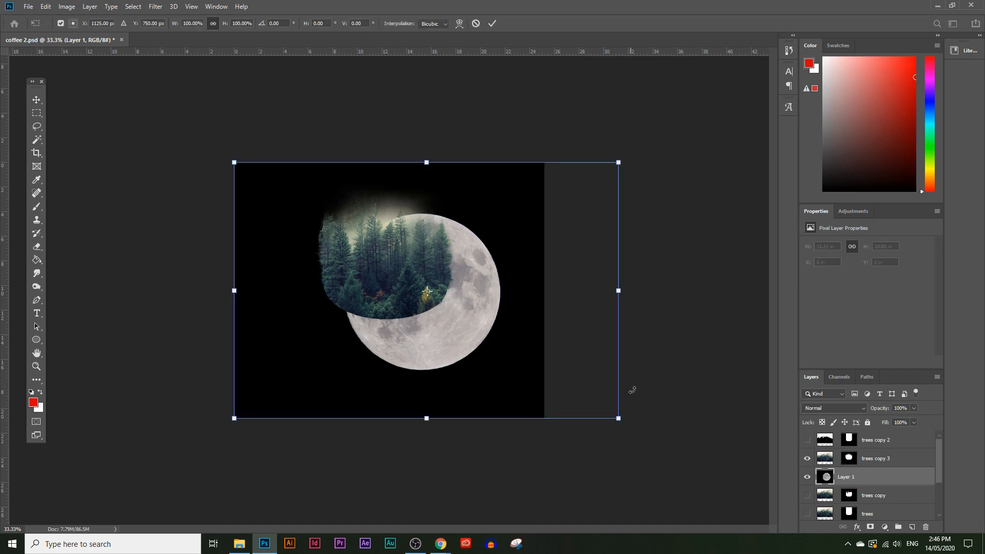
drag(617, 419, 384, 216)
key(Return)
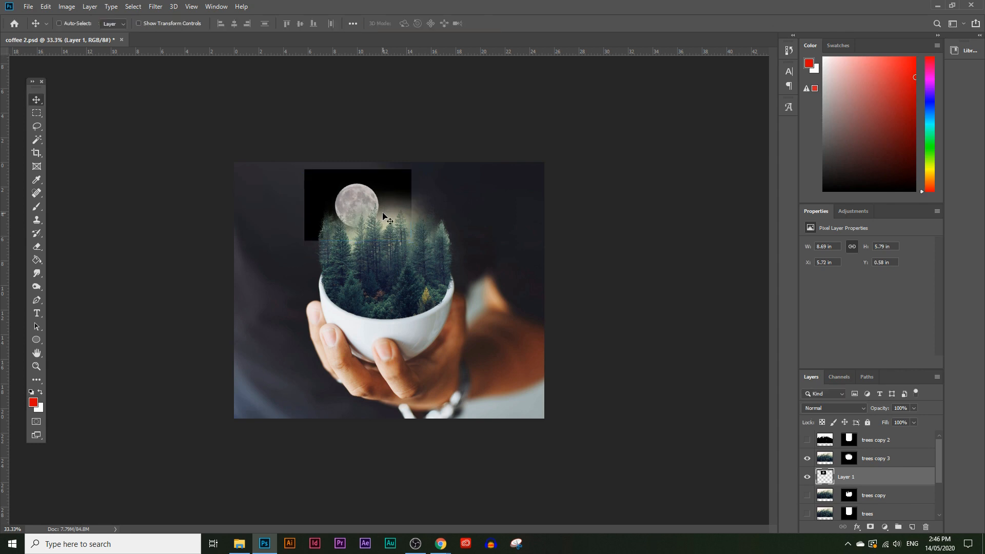
- Select the moon photo's black background with the Magic Wand at tolerance 32, delete it and clear the selection
click(37, 140)
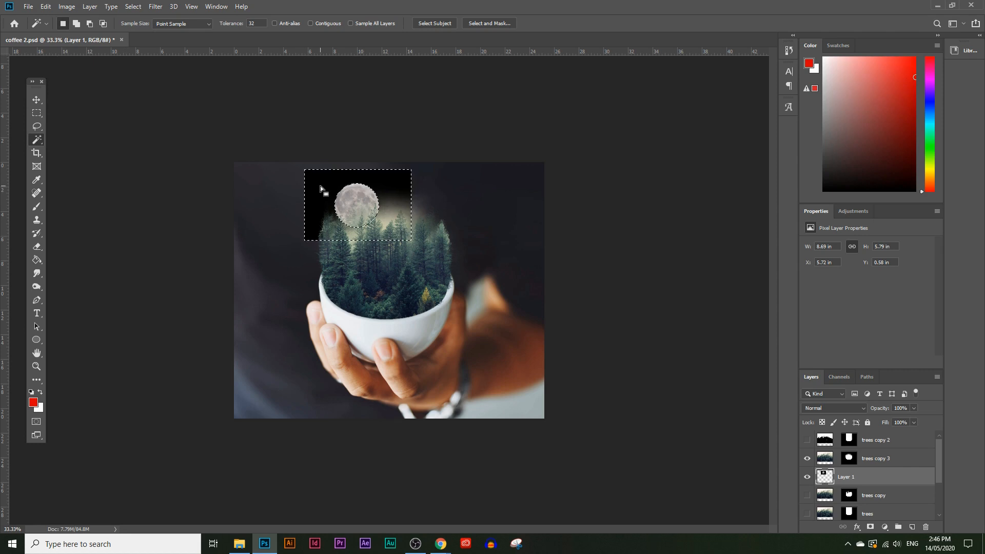
key(Delete)
key(ctrl+d)
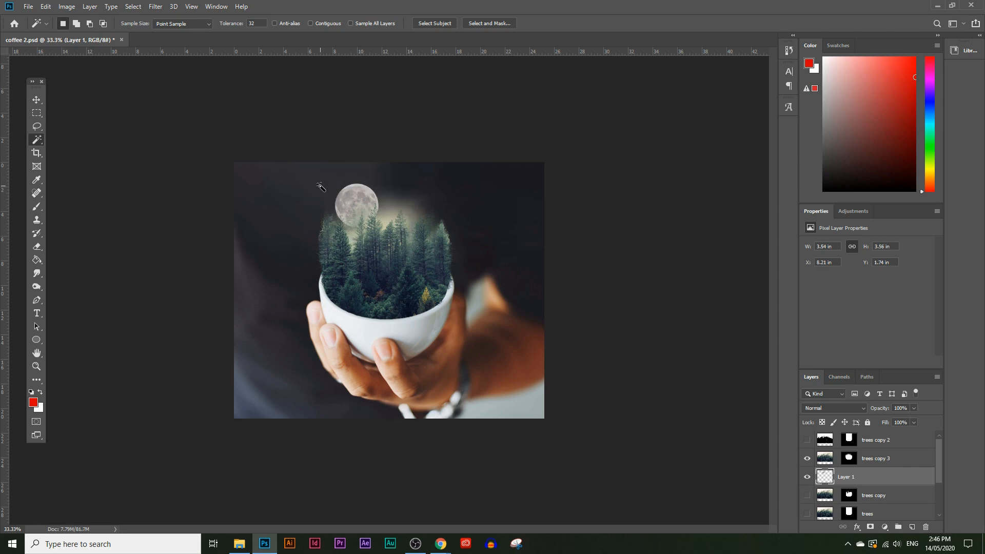
- Move the moon behind the treetops on the forest's right side, at about X 12.61 in, Y 2.28 in
click(37, 100)
drag(357, 197, 419, 208)
drag(447, 240, 412, 211)
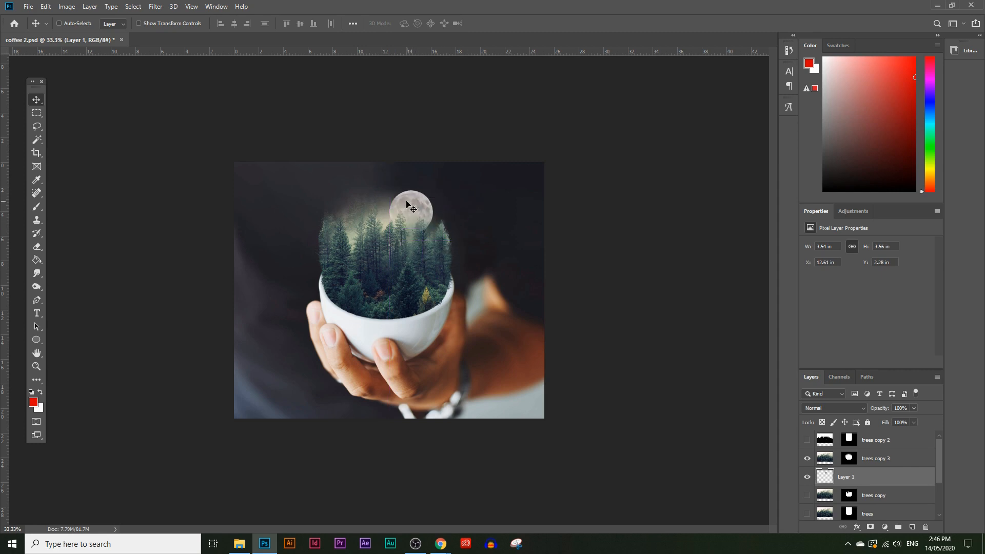
- Set the moon layer's blend mode to Hard Light and compare it above and below trees copy 3, leaving it below
click(856, 410)
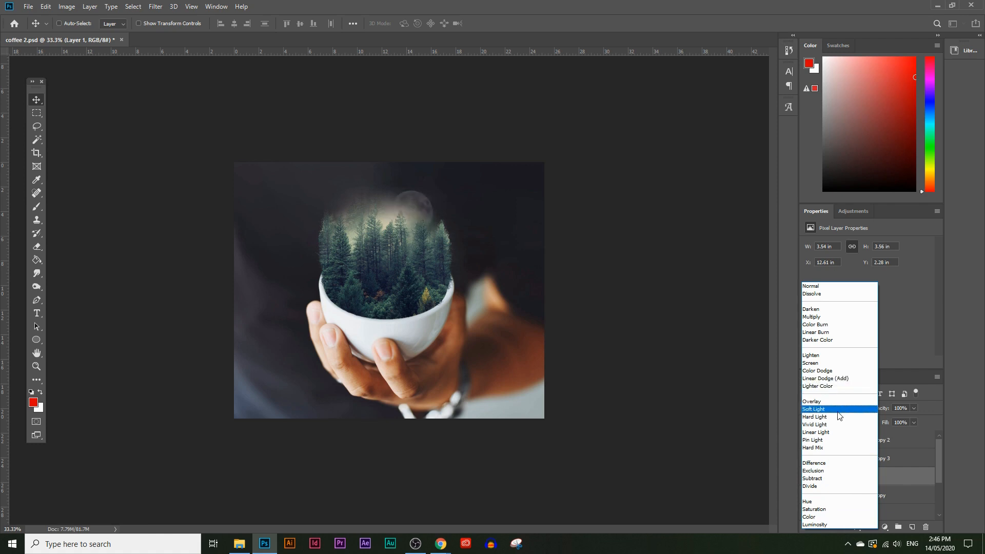
click(821, 416)
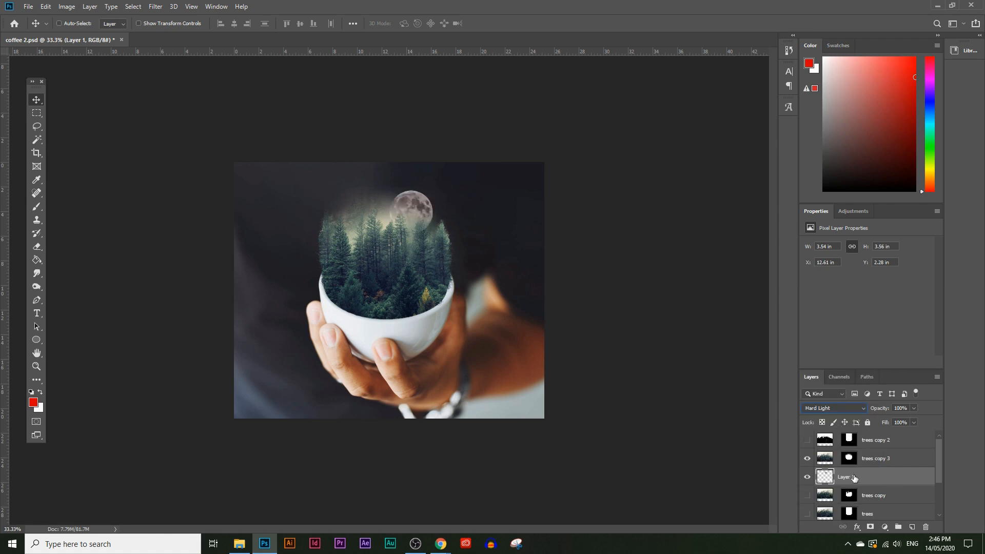
drag(876, 482, 875, 451)
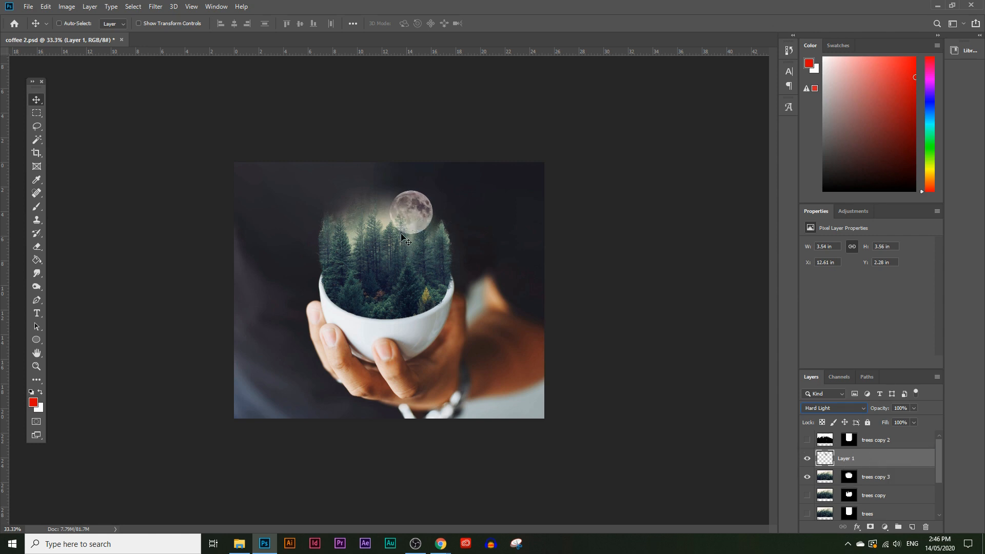
drag(875, 458, 875, 483)
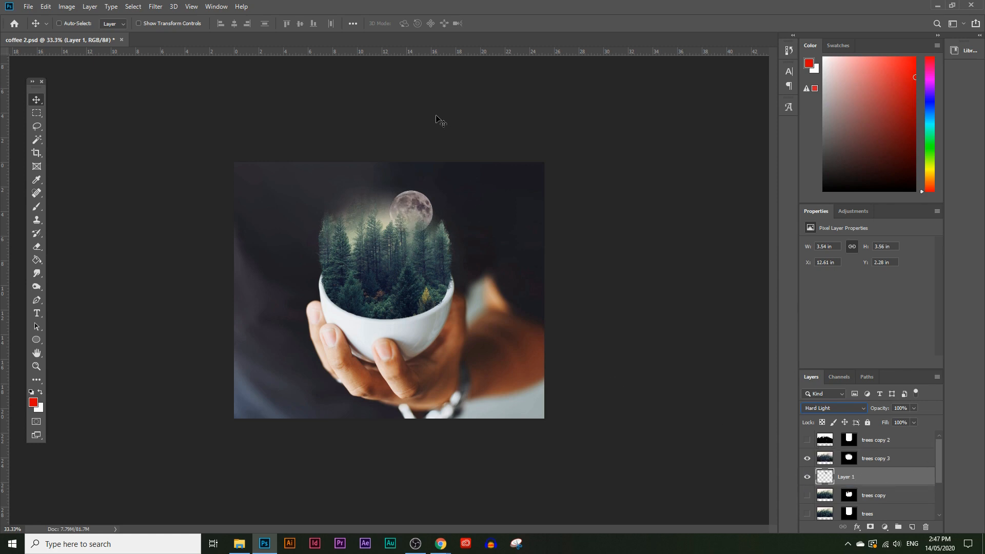